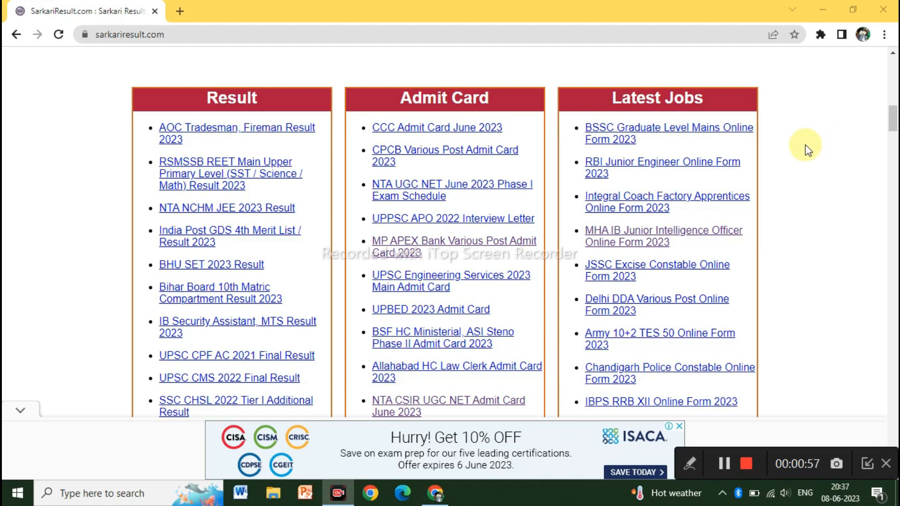
click(820, 8)
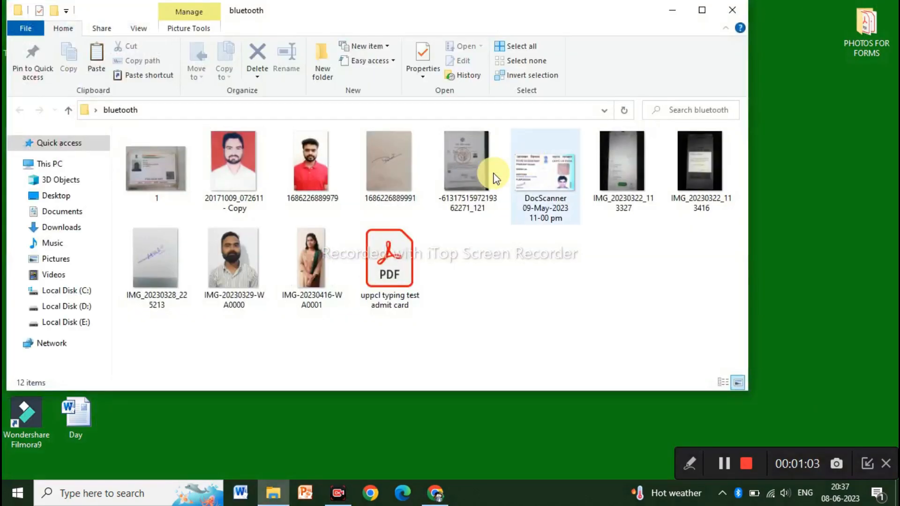
double_click(319, 164)
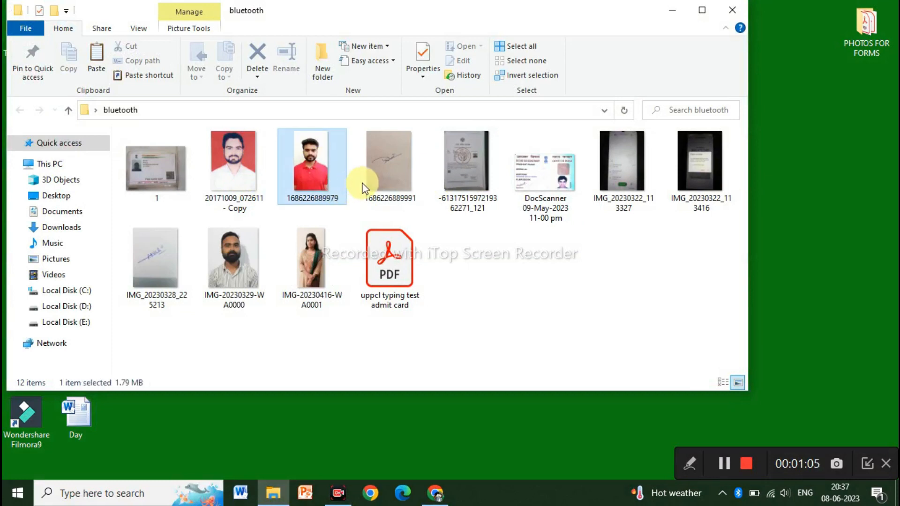
ctrl+click(392, 156)
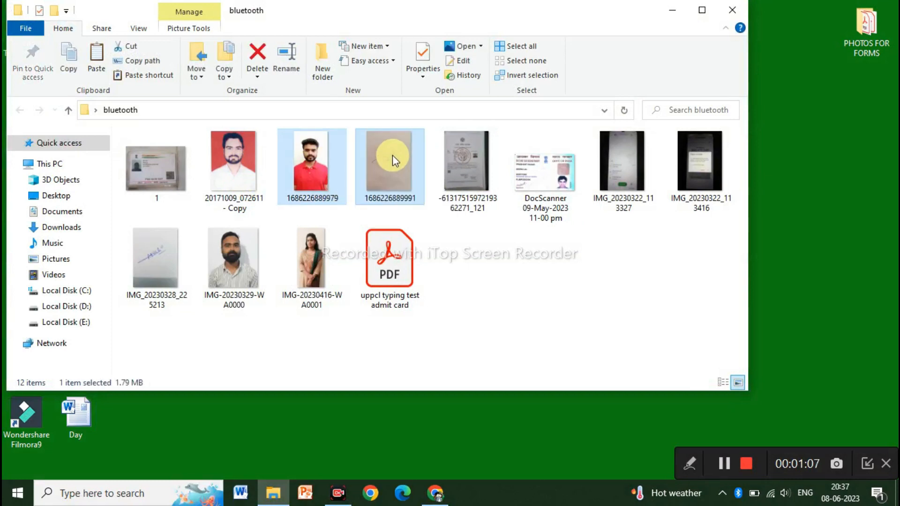
right_click(392, 155)
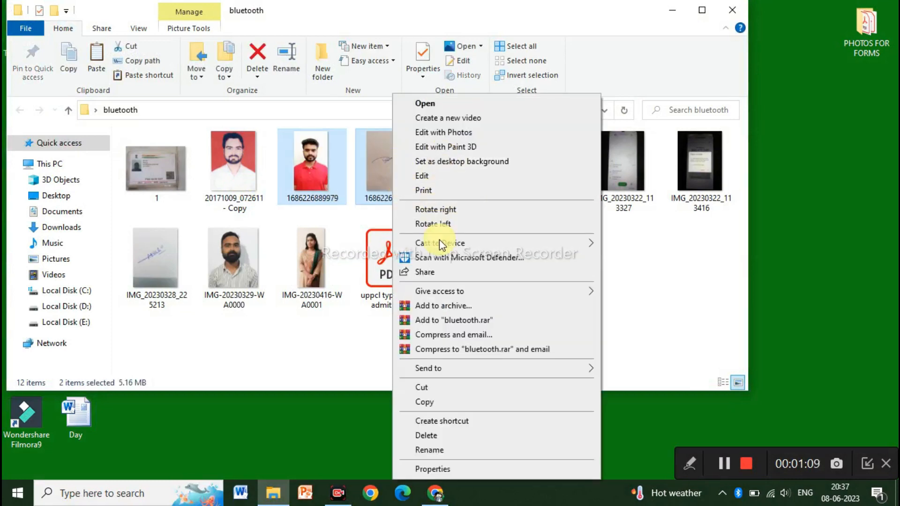
click(437, 402)
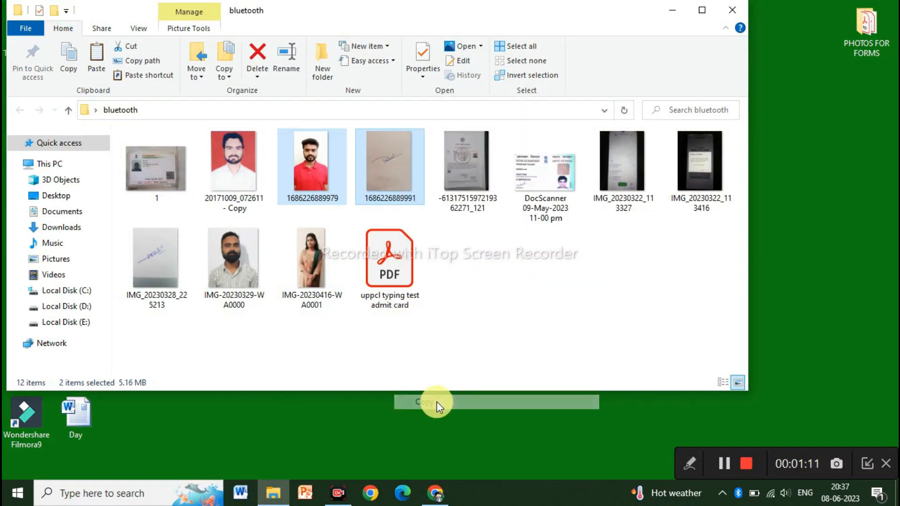
click(679, 14)
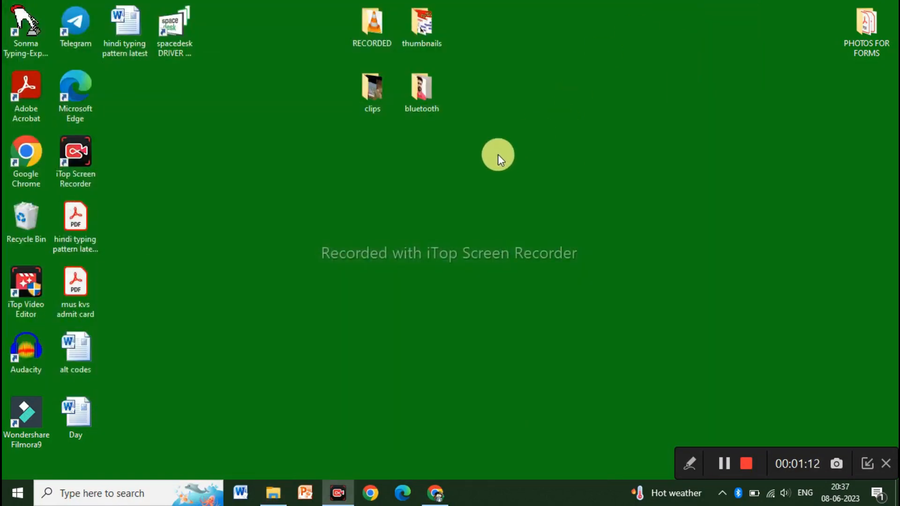
right_click(556, 120)
click(589, 178)
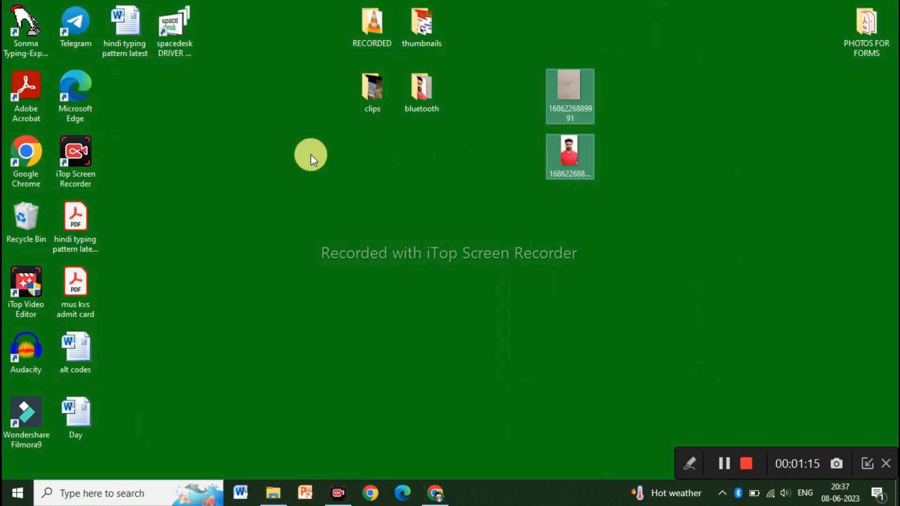
click(571, 155)
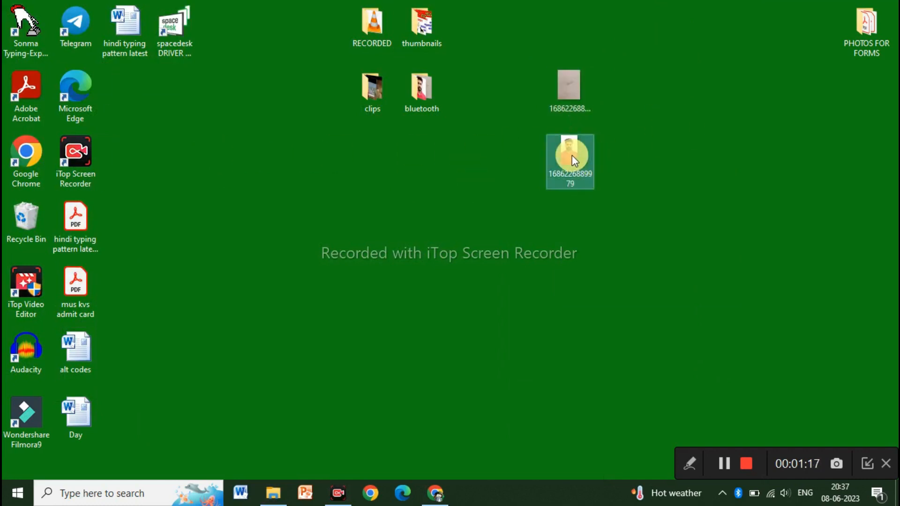
click(568, 89)
click(577, 157)
double_click(570, 156)
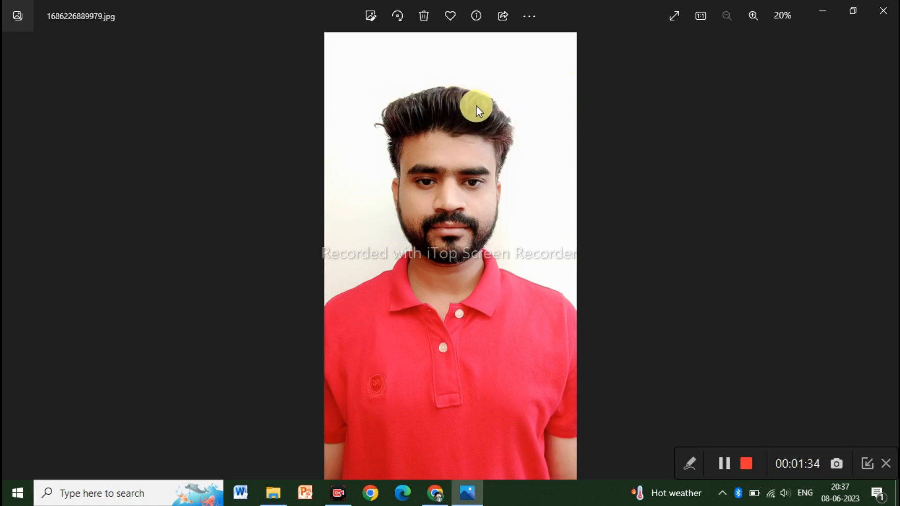
click(892, 5)
click(575, 86)
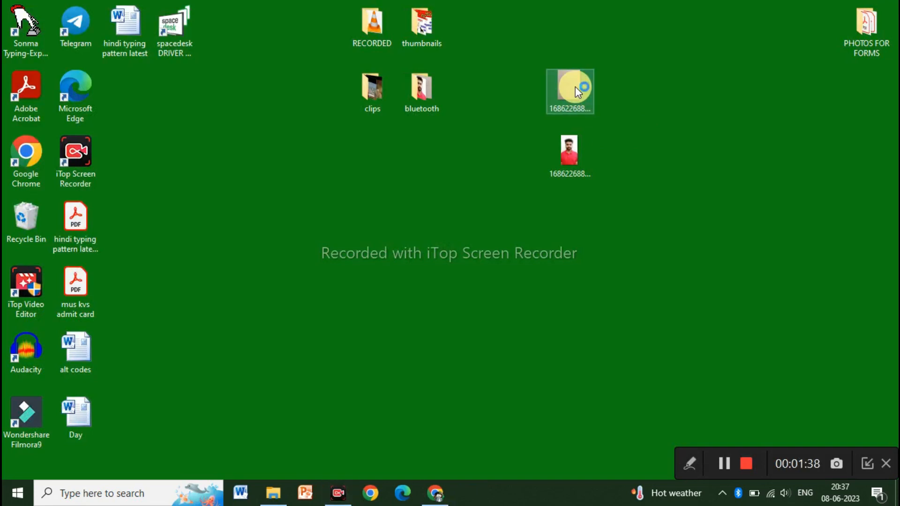
double_click(575, 87)
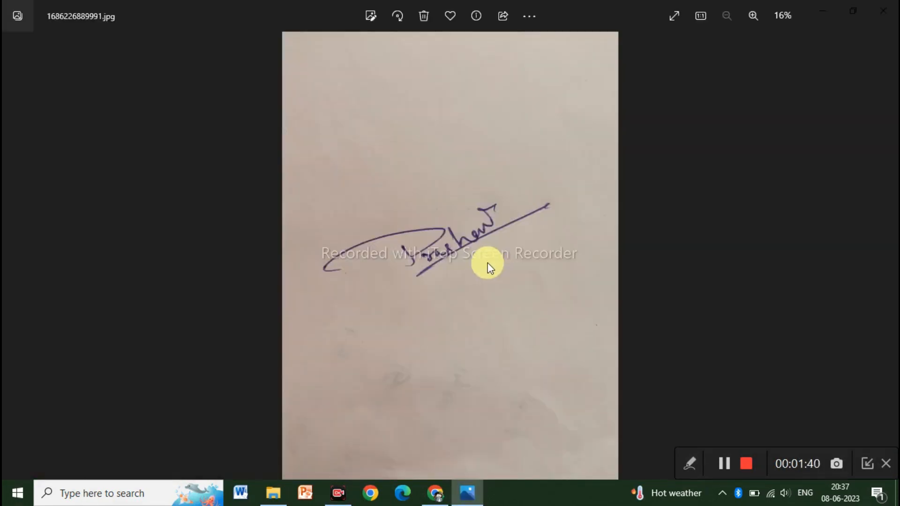
scroll(462, 271, up, 2)
scroll(465, 275, up, 1)
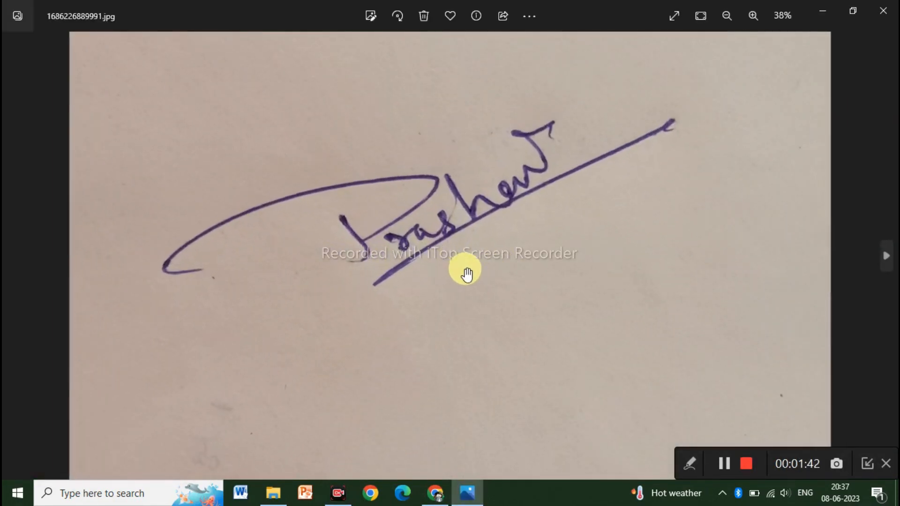
scroll(467, 273, down, 2)
scroll(467, 274, down, 1)
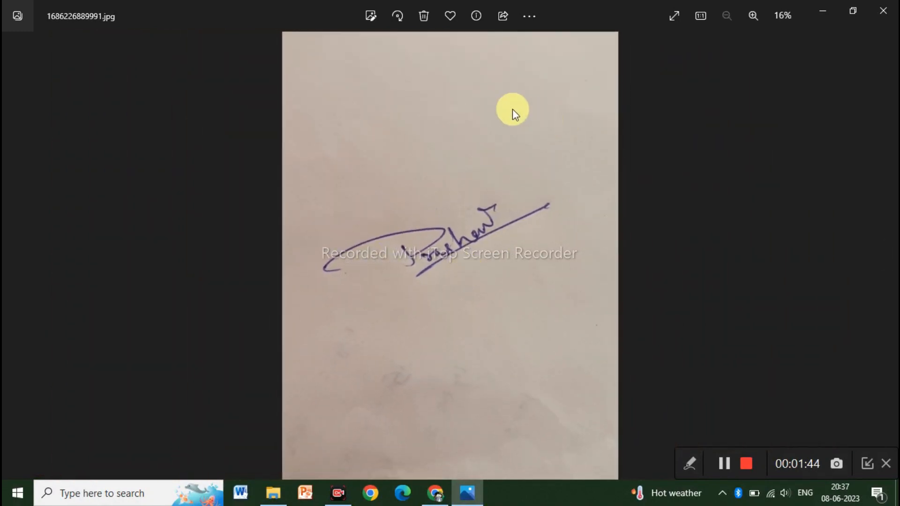
click(883, 11)
Check the signature image's file size in its properties
click(573, 87)
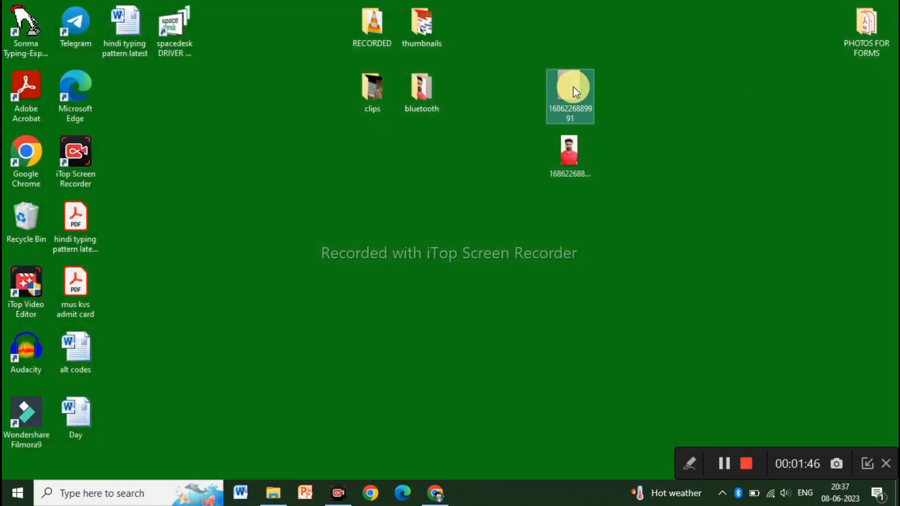
right_click(575, 91)
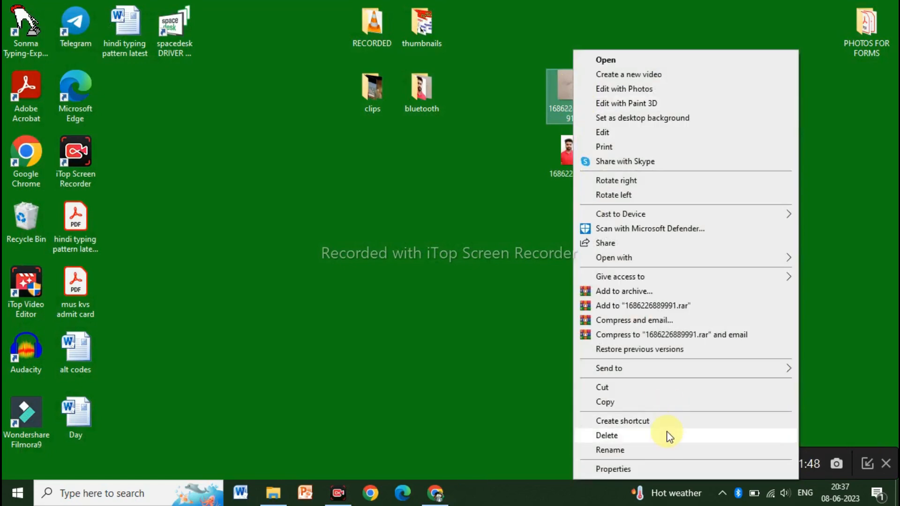
click(638, 467)
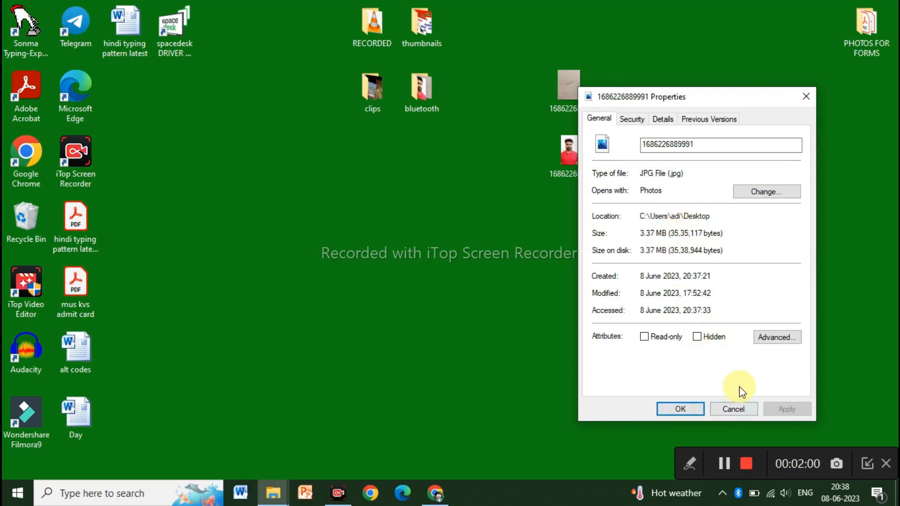
click(740, 408)
Check the portrait photo's file size in its properties
click(570, 142)
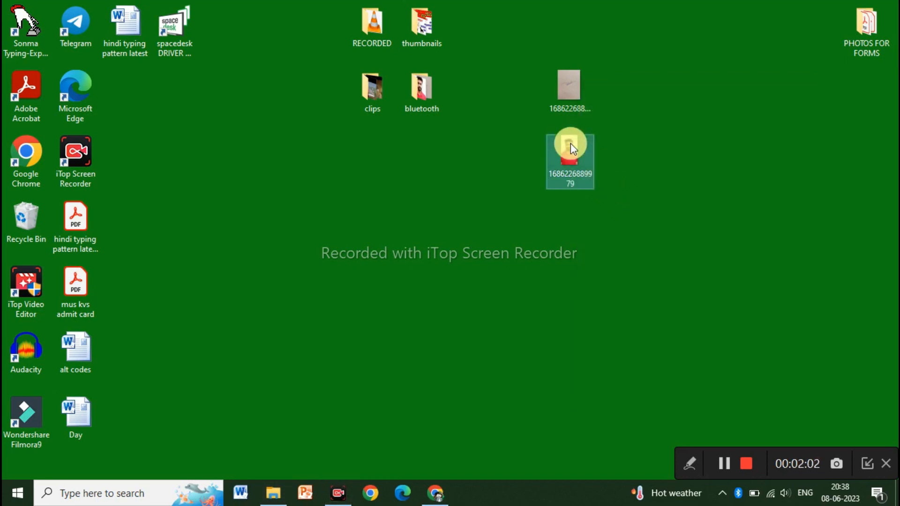
right_click(599, 201)
click(631, 468)
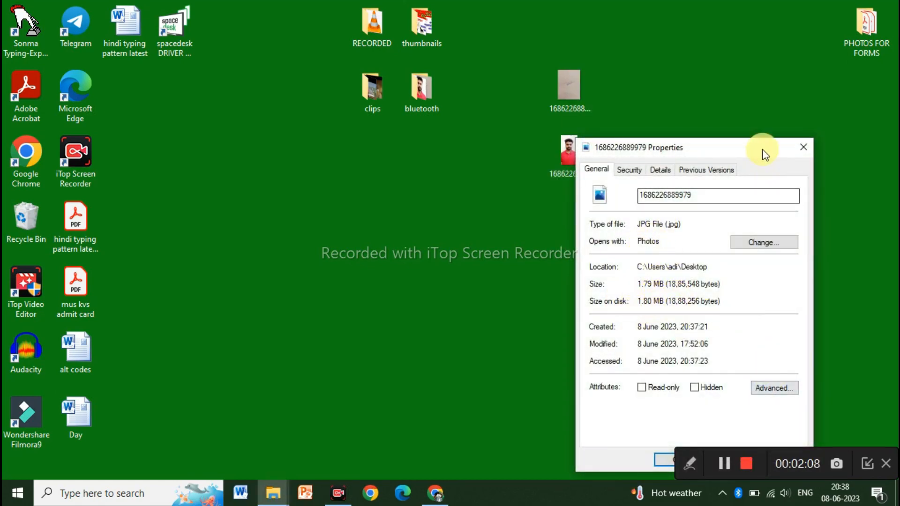
drag(765, 155, 766, 50)
click(773, 51)
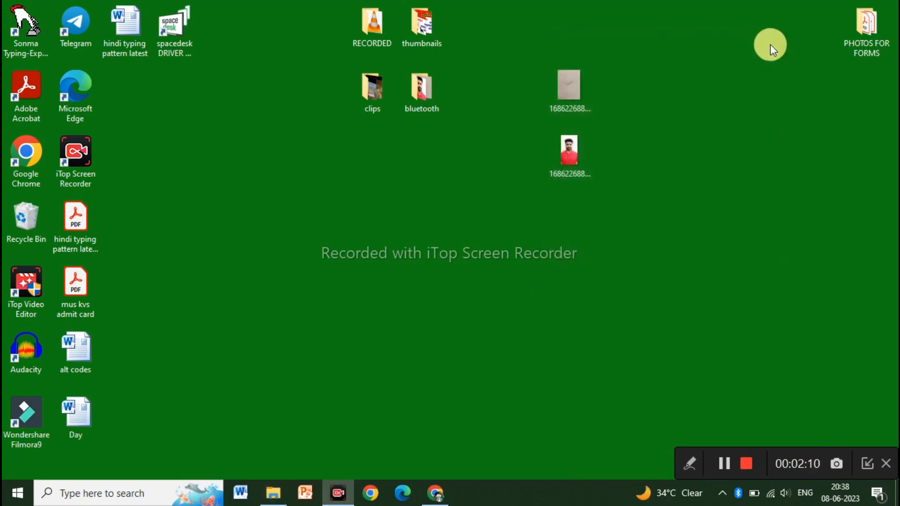
Open the desktop portrait photo with Microsoft Office 2010, dismiss the activation wizard, and apply Auto Correct to the picture
double_click(572, 151)
right_click(569, 155)
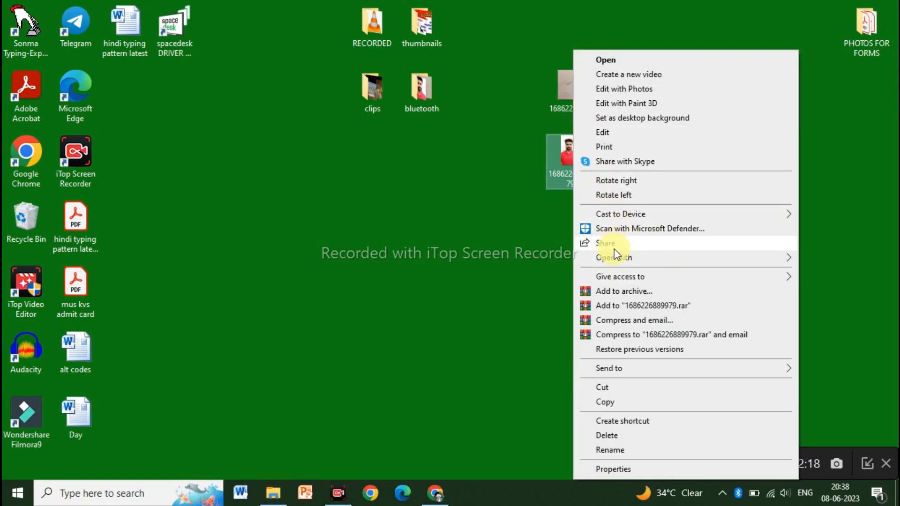
mouse_move(611, 256)
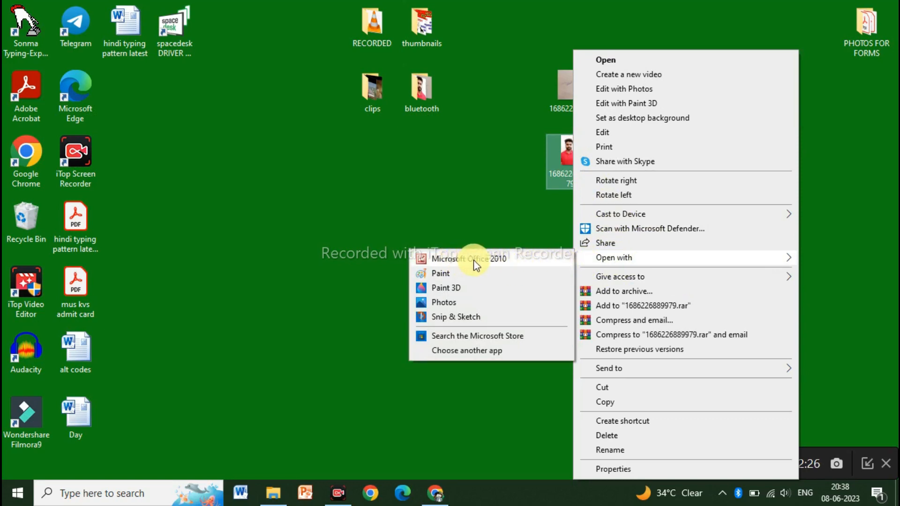
click(522, 263)
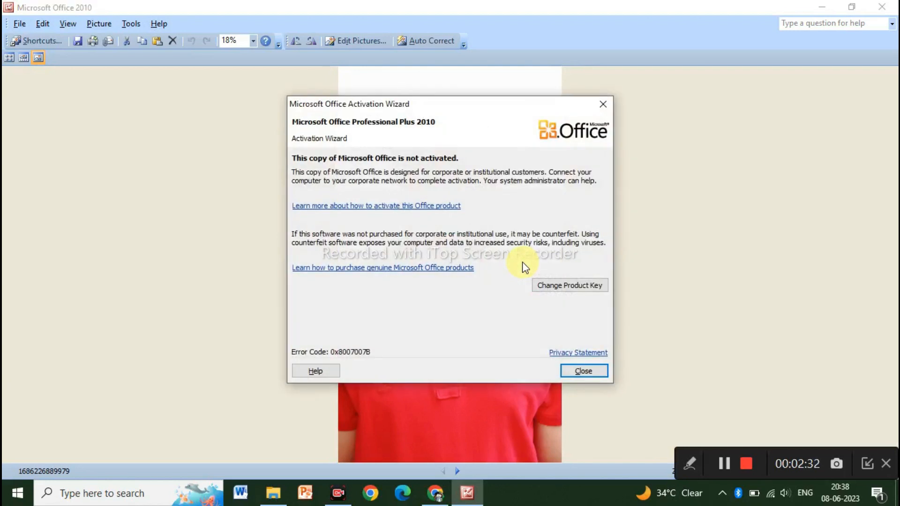
click(601, 105)
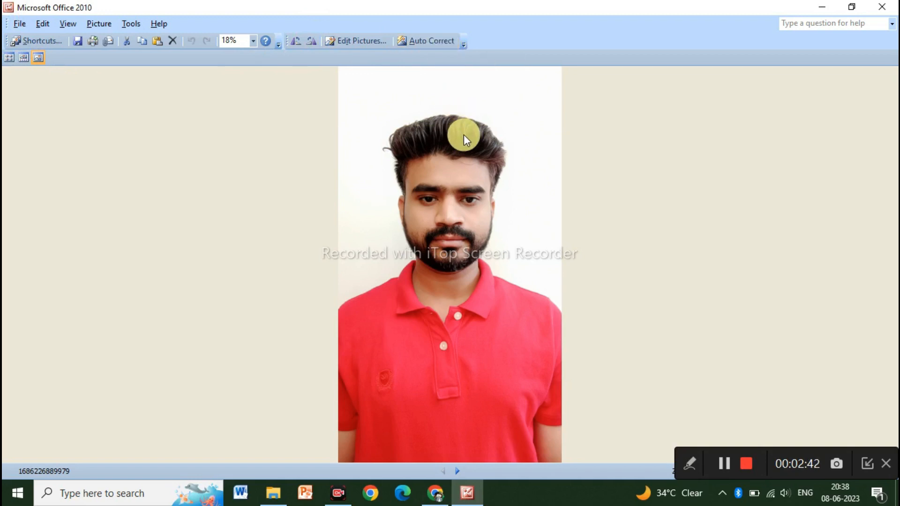
click(435, 43)
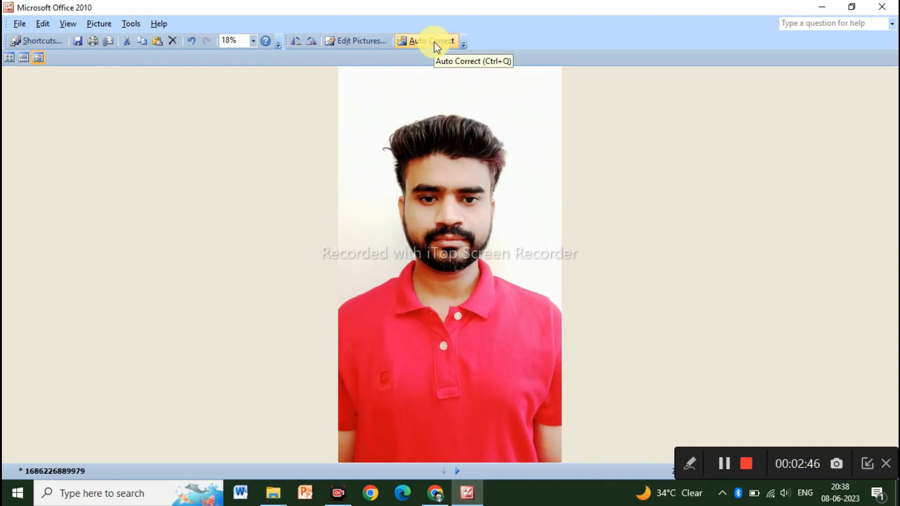
Crop the portrait by about 344 pixels at the top and 847 pixels at the bottom
click(361, 41)
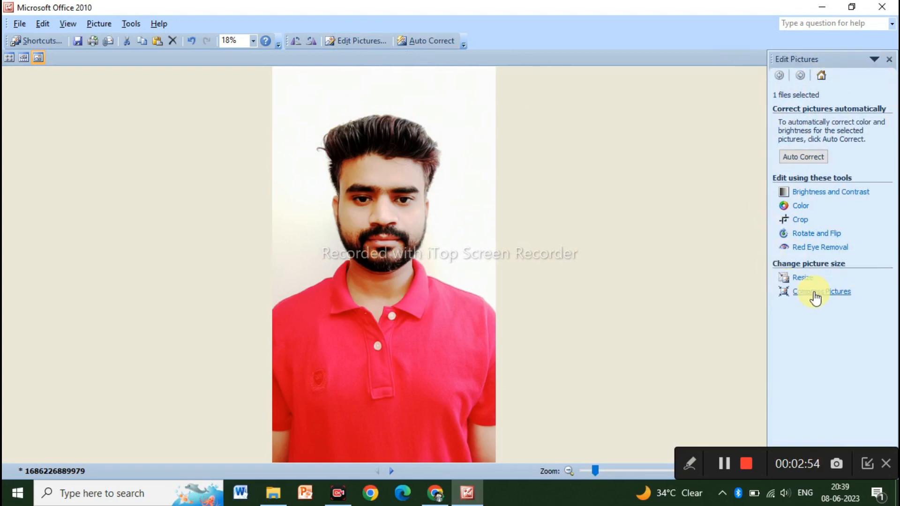
click(801, 220)
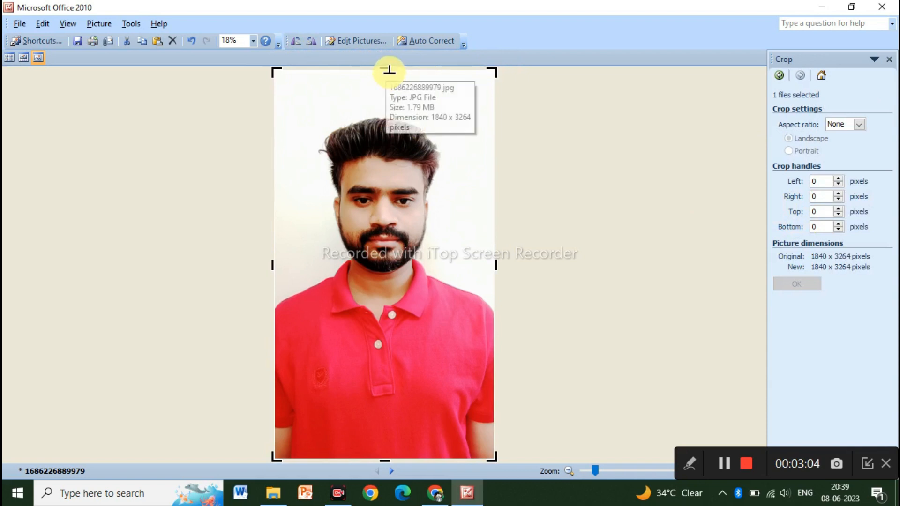
drag(384, 65, 384, 100)
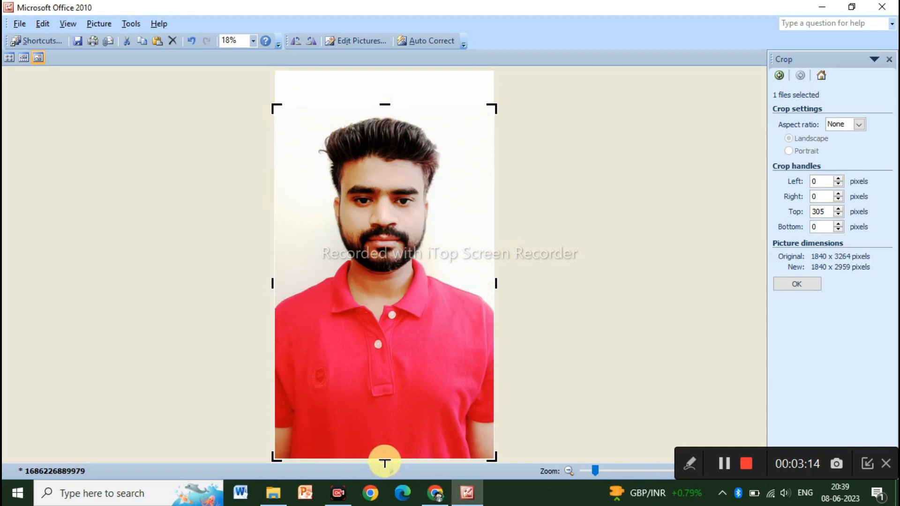
mouse_move(384, 463)
mouse_down()
mouse_move(373, 350)
mouse_move(373, 357)
mouse_up()
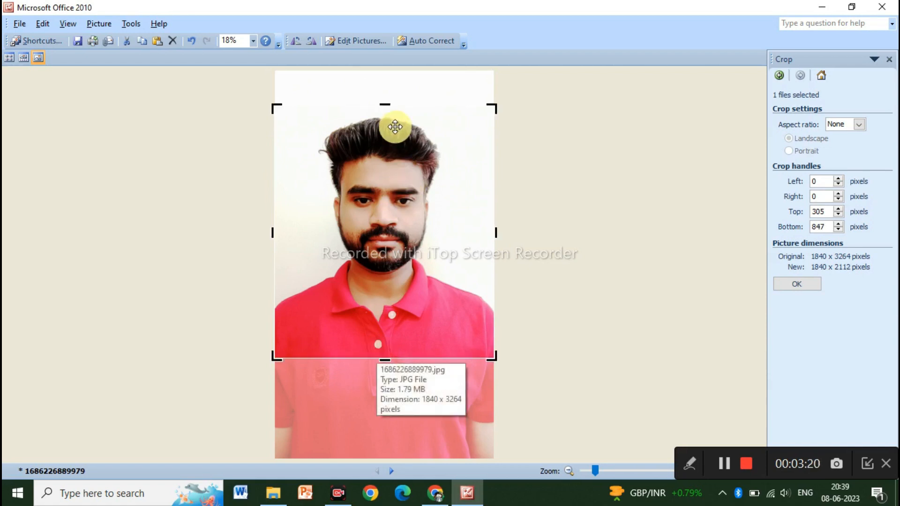
drag(384, 101, 385, 106)
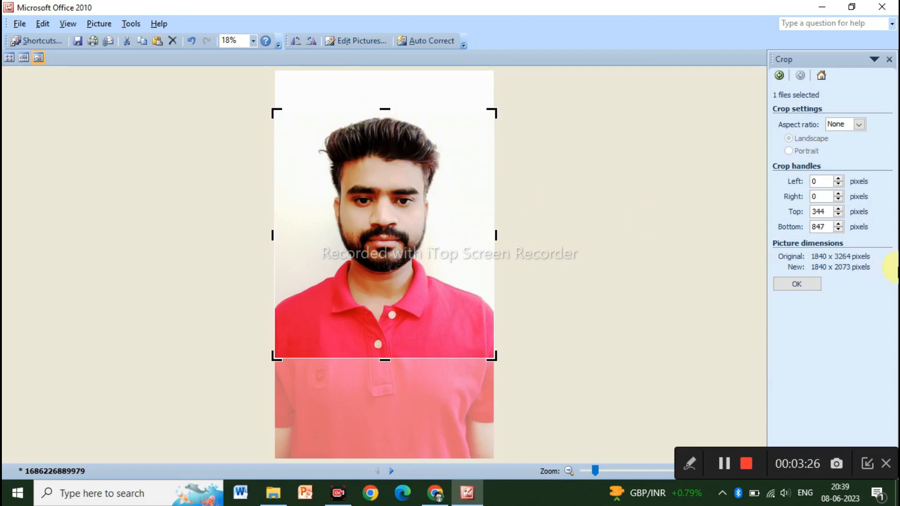
click(796, 285)
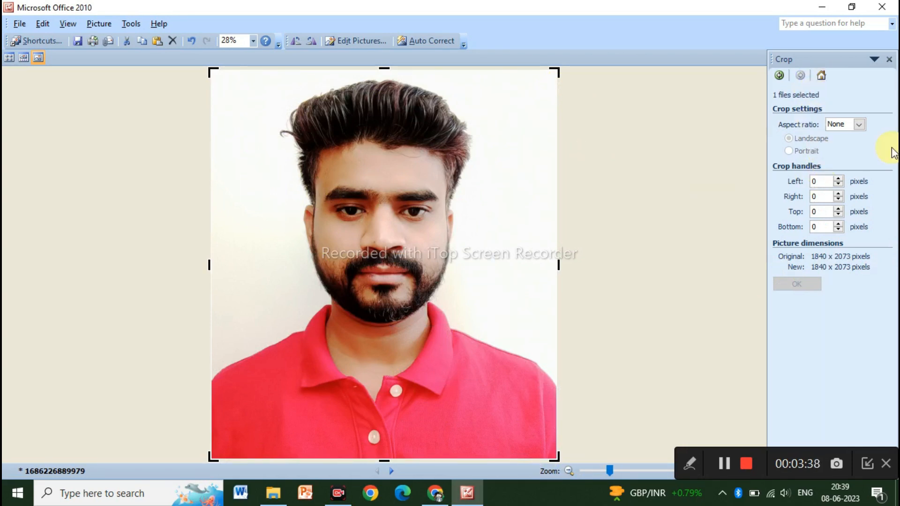
Look at the resize settings for the cropped portrait and return to the picture editing tools
click(820, 75)
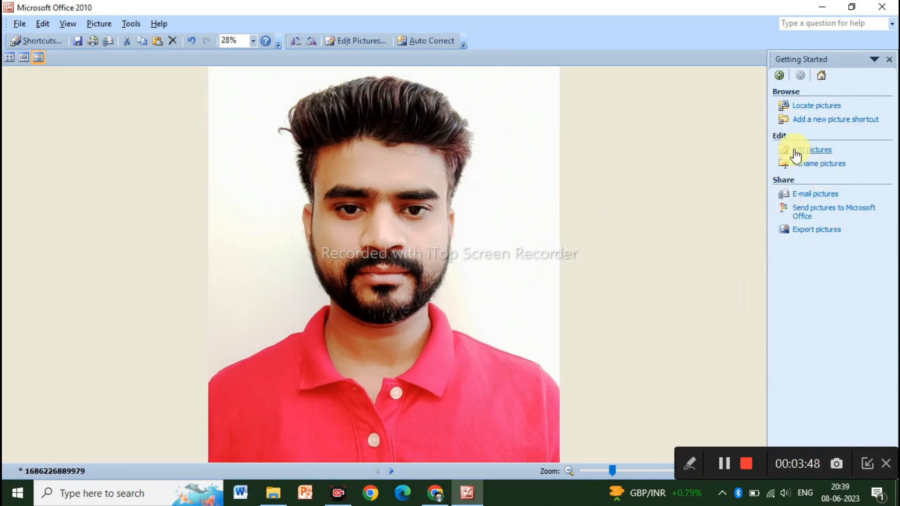
click(818, 151)
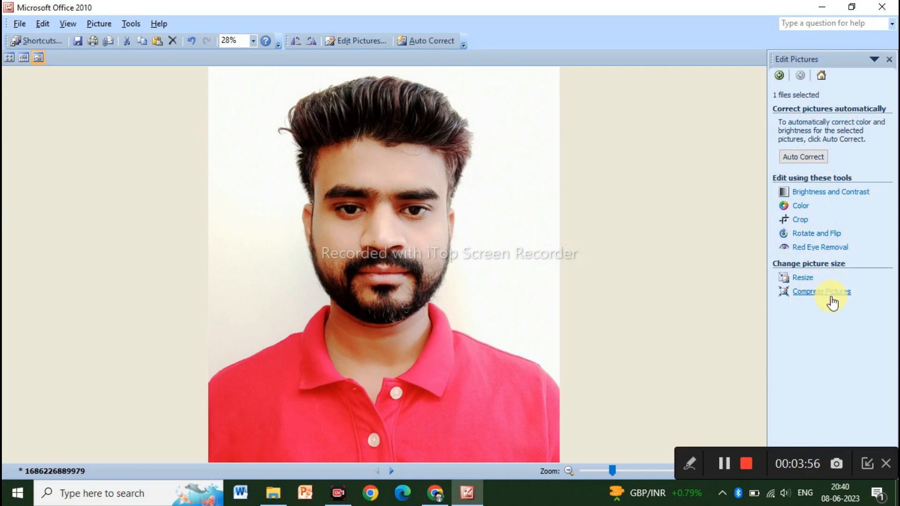
click(806, 279)
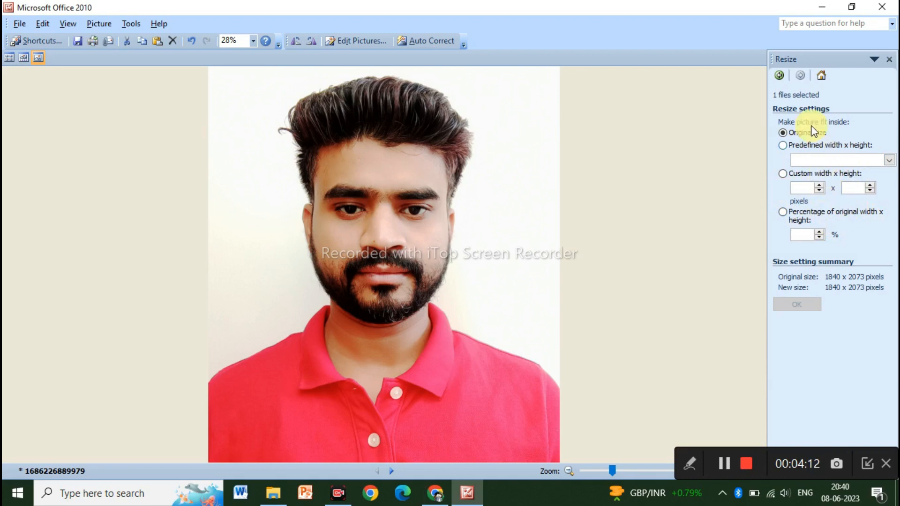
click(779, 76)
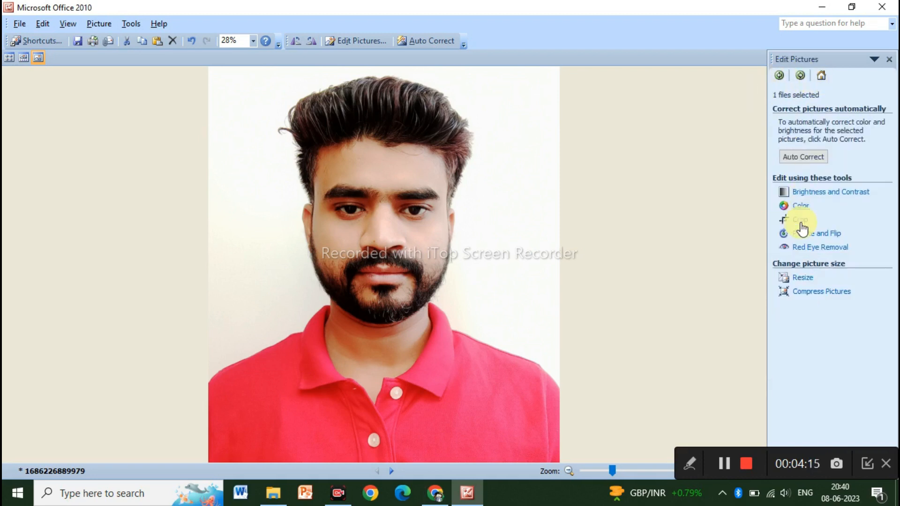
Compress the portrait for Web pages, then close the picture editor and save the changes
click(823, 294)
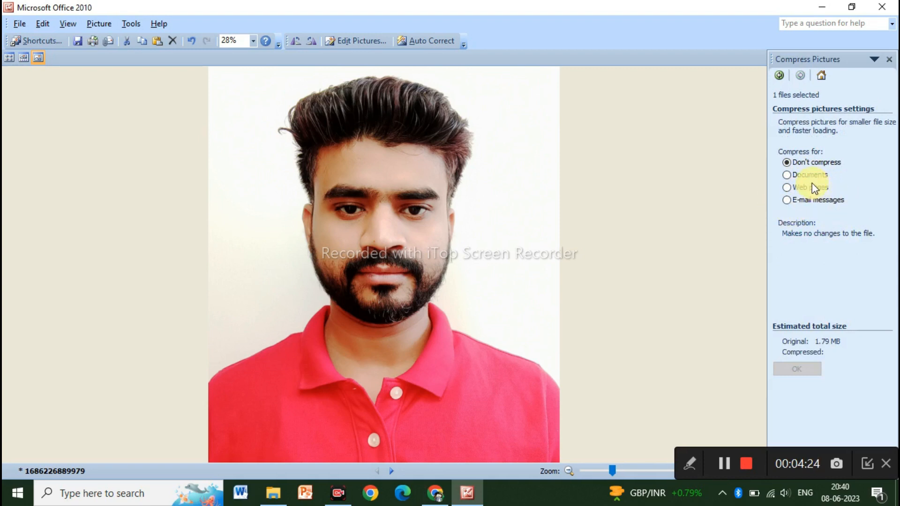
click(791, 175)
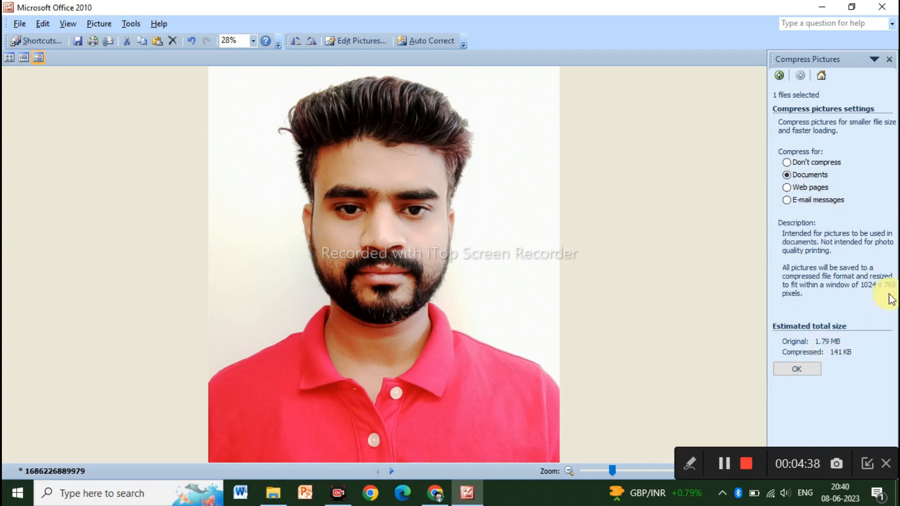
click(787, 188)
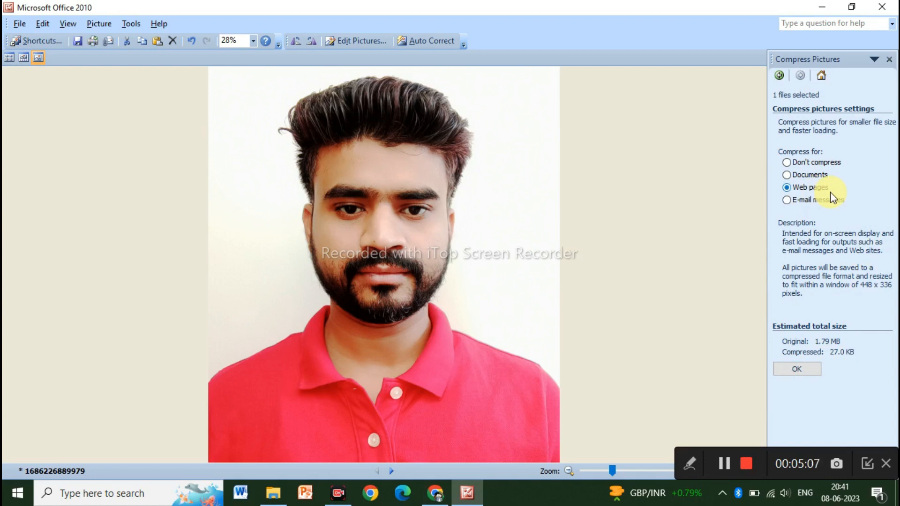
click(797, 370)
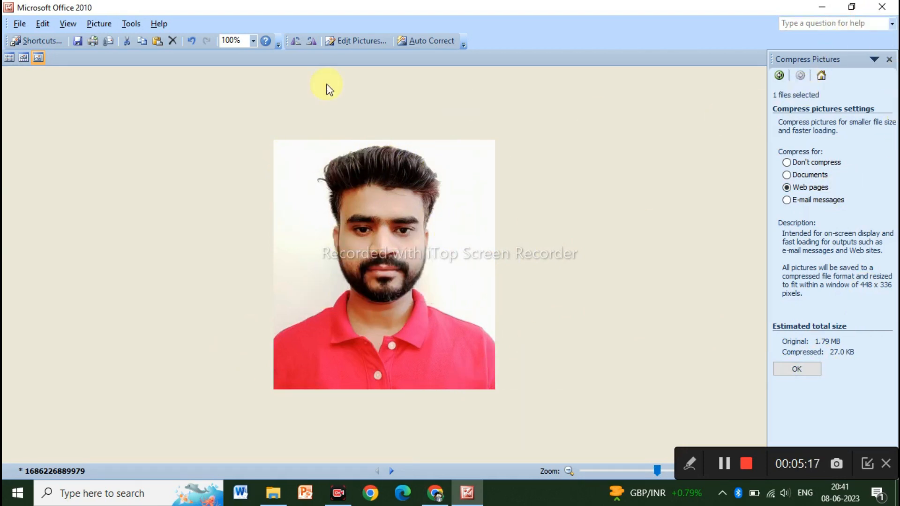
click(881, 7)
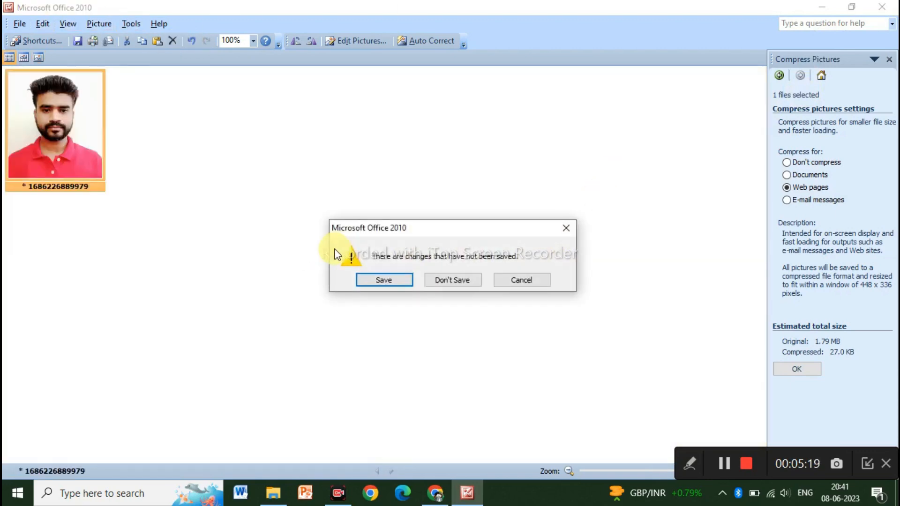
click(379, 280)
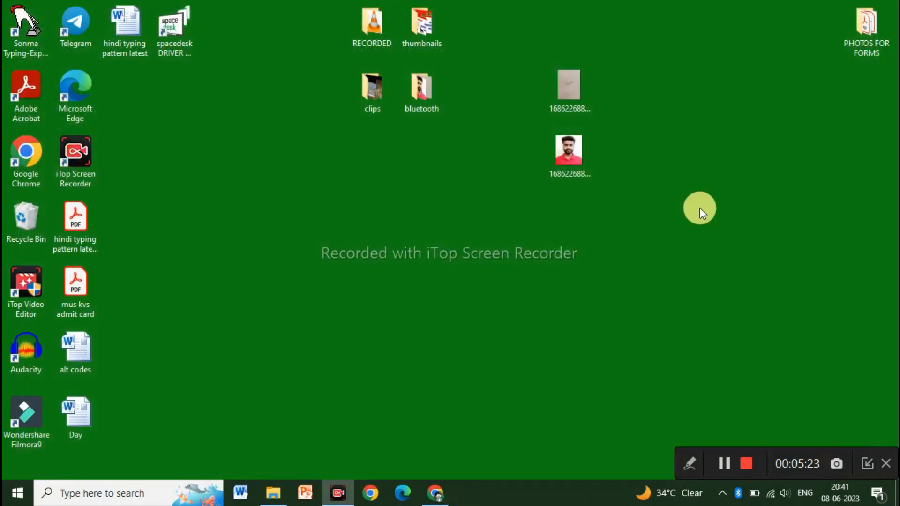
Move the portrait file to a clear spot on the desktop and check its file size in its properties
drag(591, 148, 491, 207)
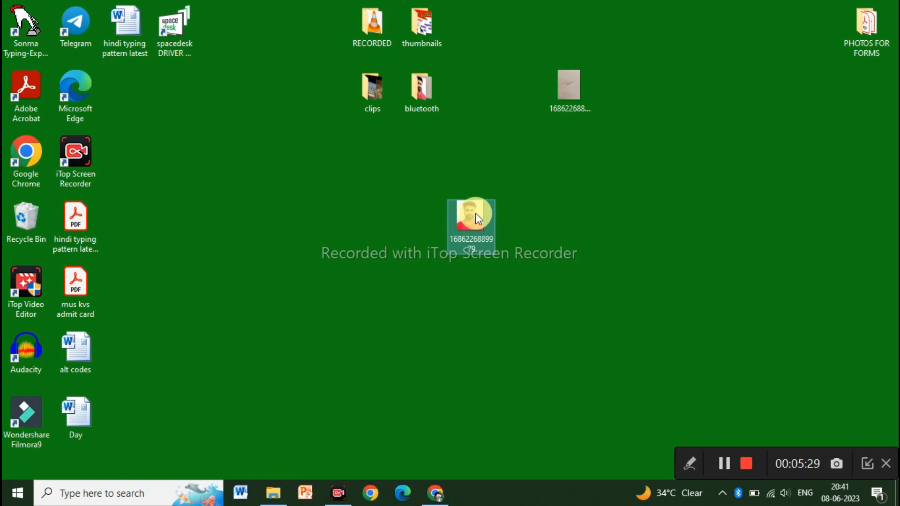
right_click(476, 214)
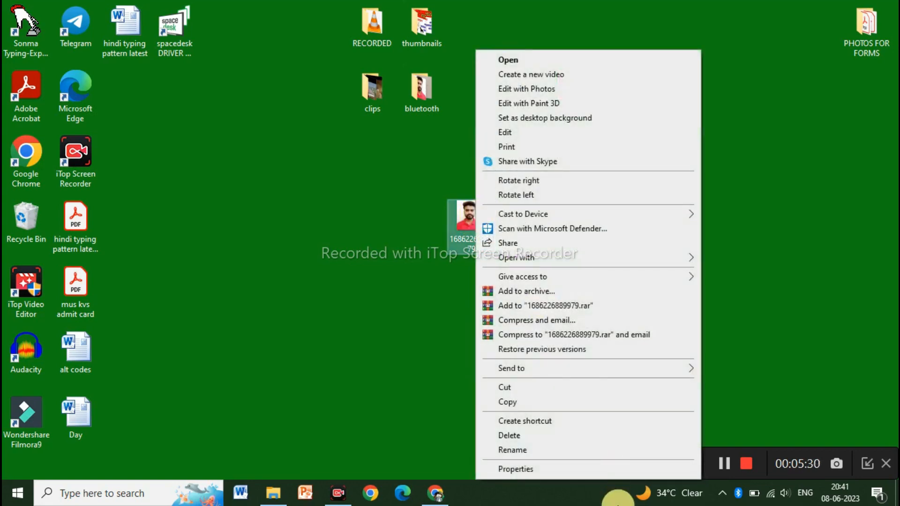
click(528, 467)
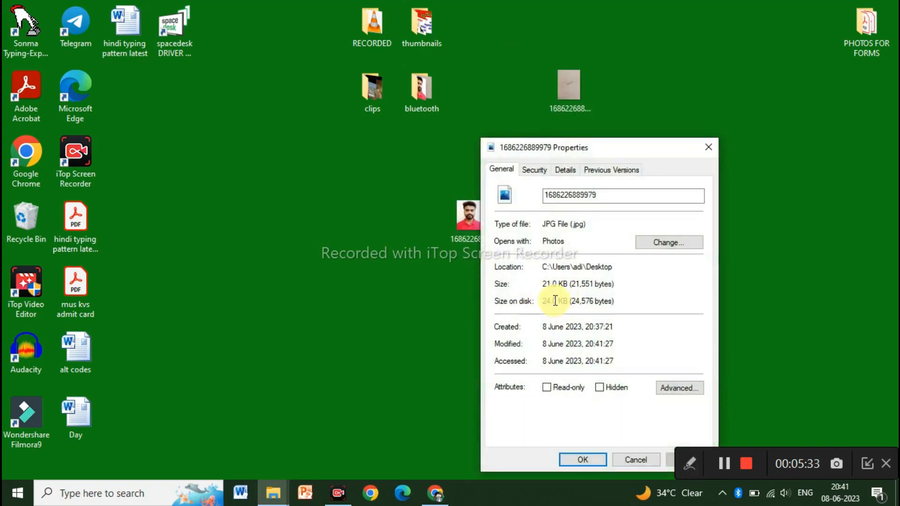
click(591, 461)
View the compressed portrait in Photos and inspect its quality close up, then minimize the viewer
double_click(471, 219)
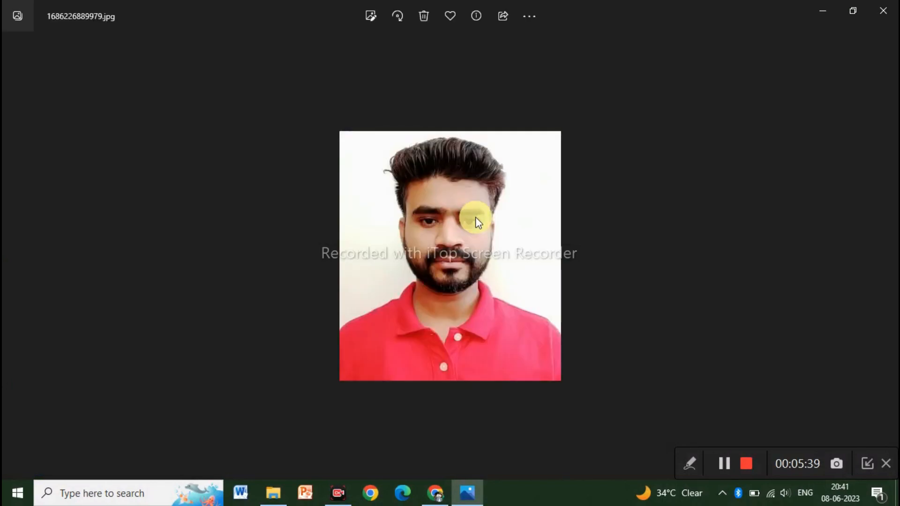
scroll(500, 331, up, 2)
scroll(500, 331, up, 2)
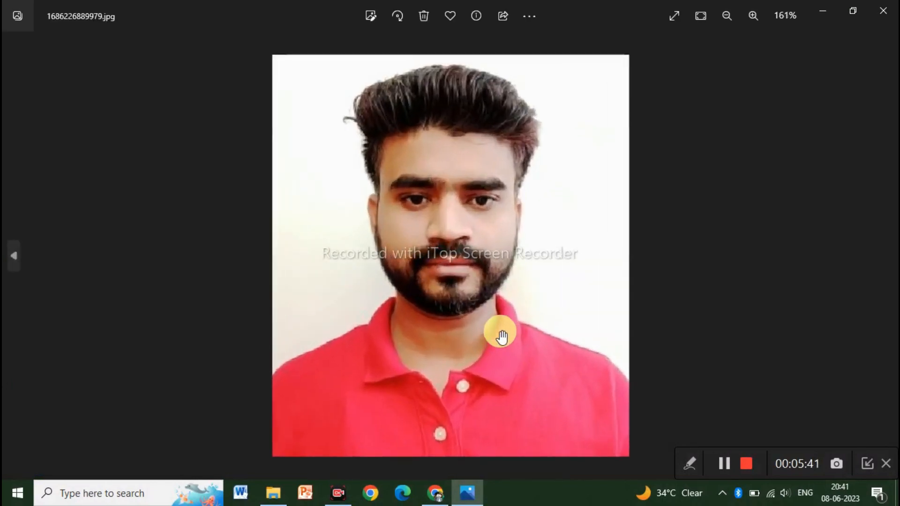
scroll(500, 331, down, 4)
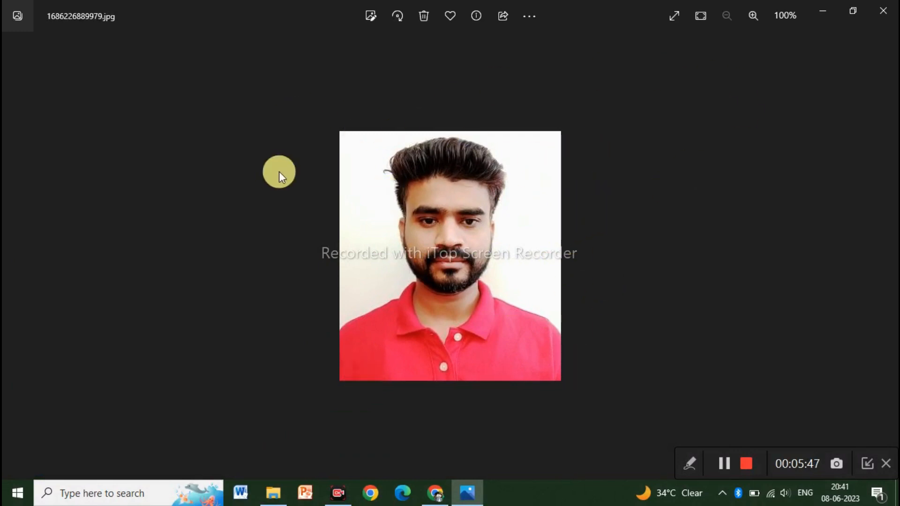
click(818, 9)
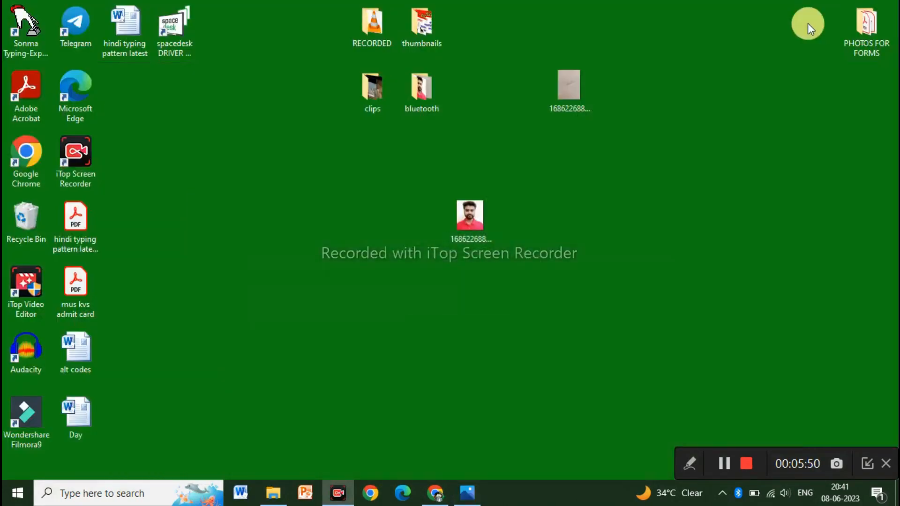
Compare the original portrait from the bluetooth folder with the compressed version, then close the original and the folder
double_click(423, 102)
double_click(311, 167)
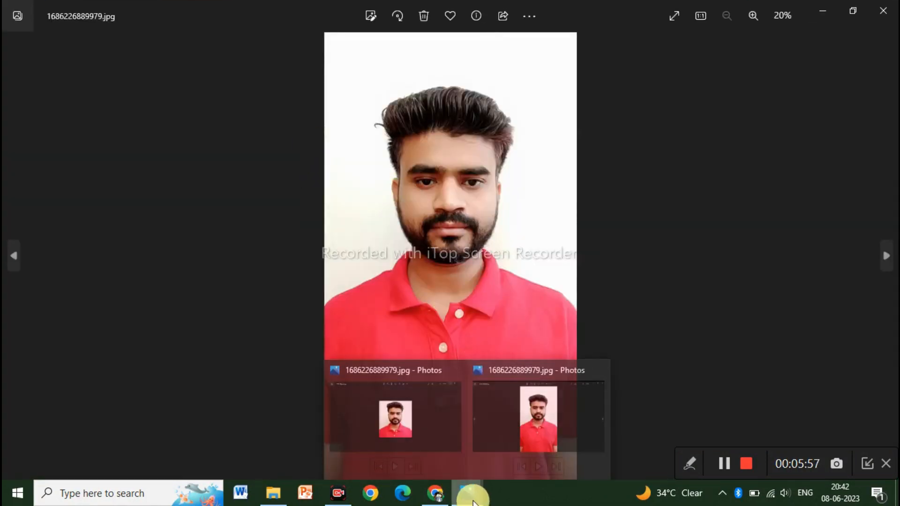
scroll(443, 227, up, 2)
scroll(445, 229, down, 2)
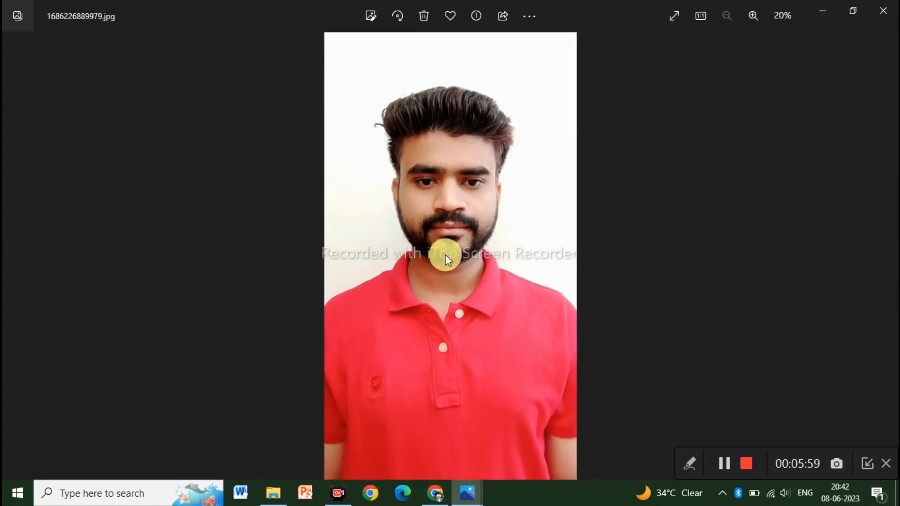
mouse_move(462, 490)
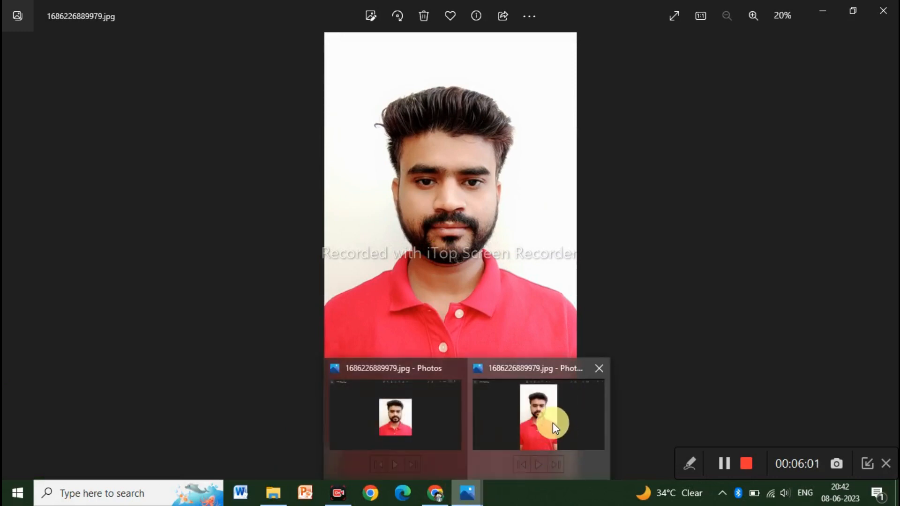
click(402, 414)
scroll(478, 319, up, 1)
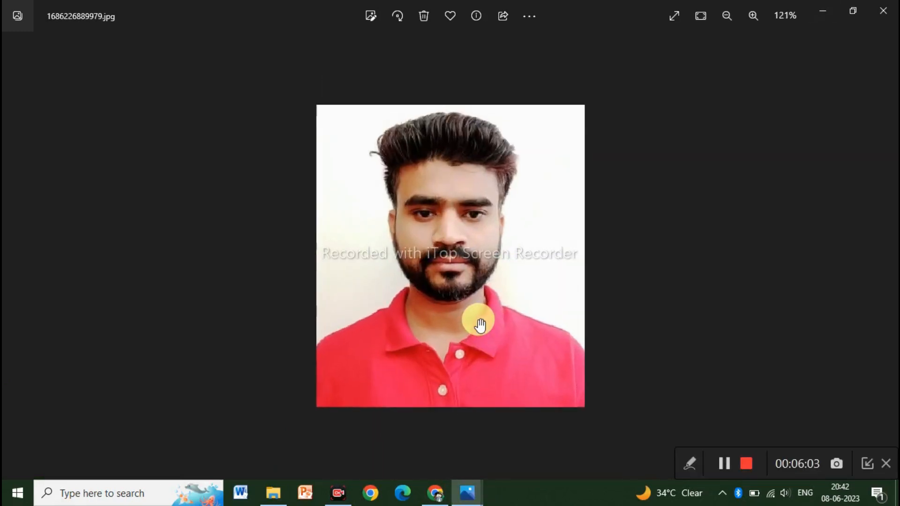
scroll(478, 319, down, 1)
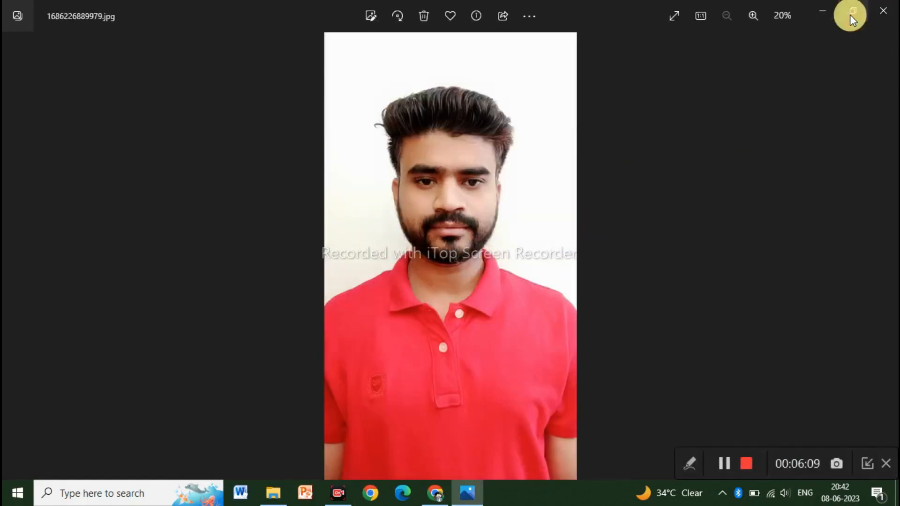
click(885, 10)
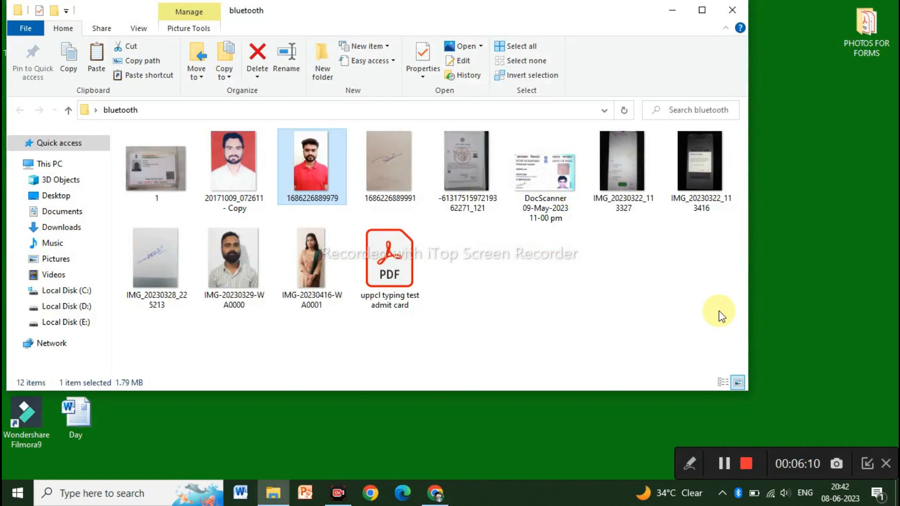
click(732, 9)
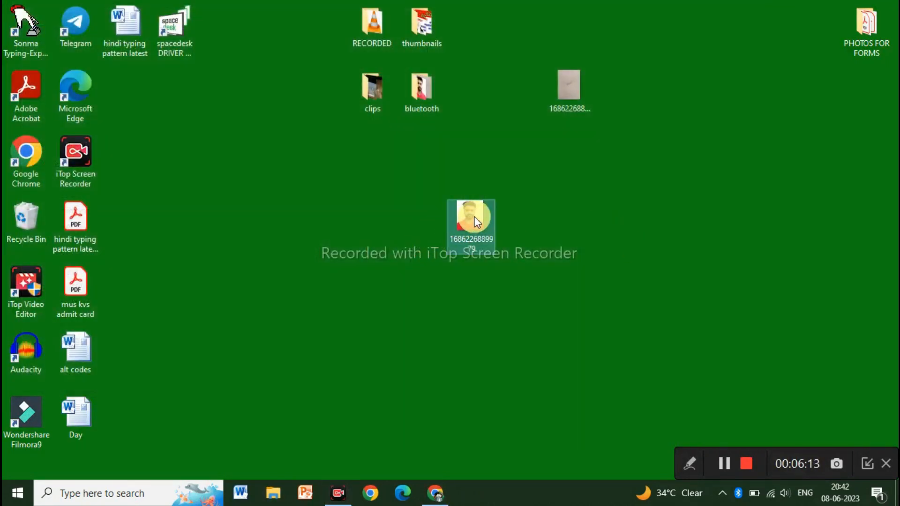
Move the portrait aside and the signature image into its place on the desktop, then view the signature in Photos
drag(482, 219, 653, 159)
drag(568, 90, 490, 190)
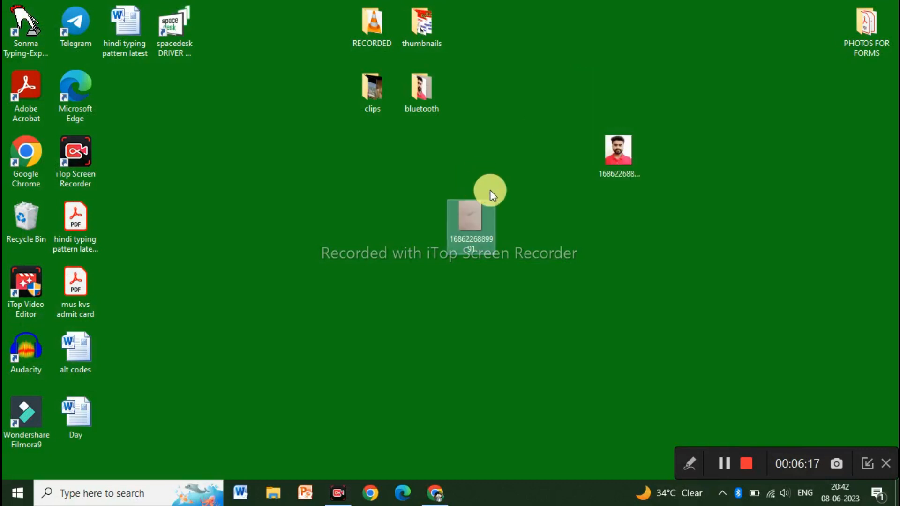
double_click(475, 212)
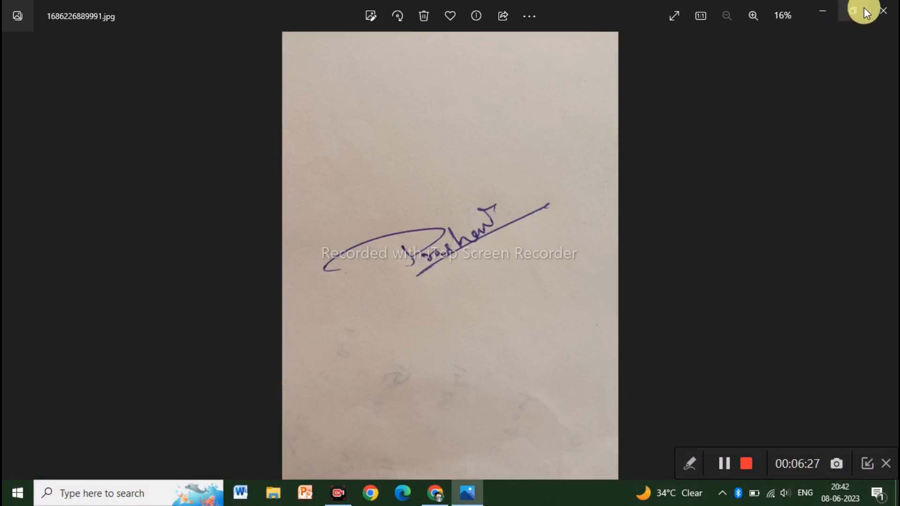
click(879, 10)
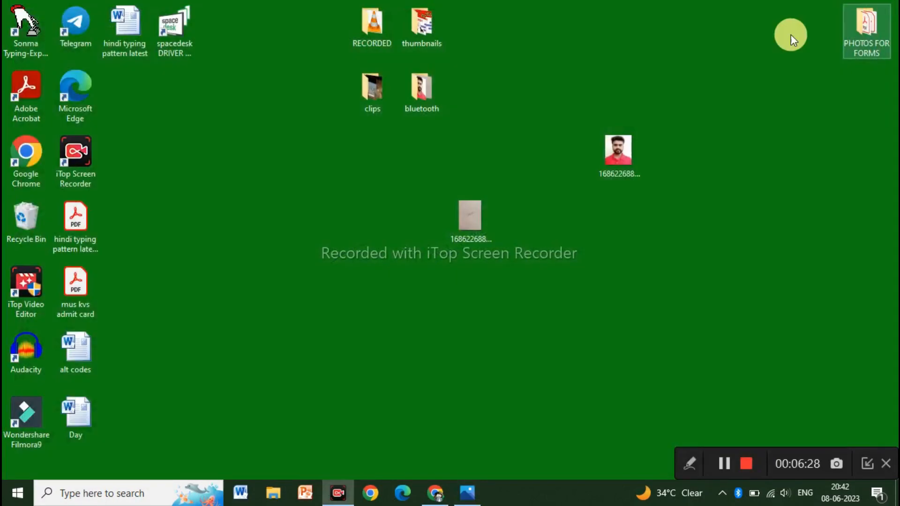
Open the signature image with Microsoft Office 2010, dismiss the activation wizard, and apply Auto Correct to it
click(465, 219)
right_click(465, 217)
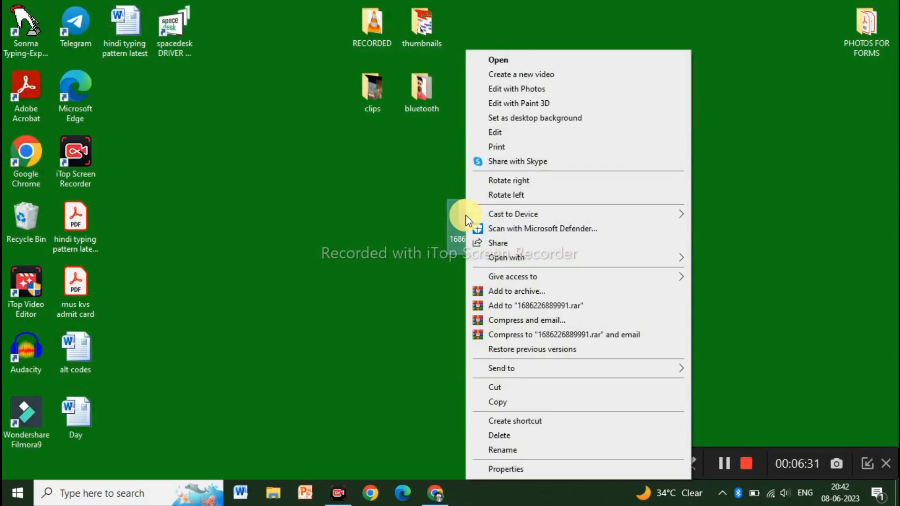
mouse_move(516, 258)
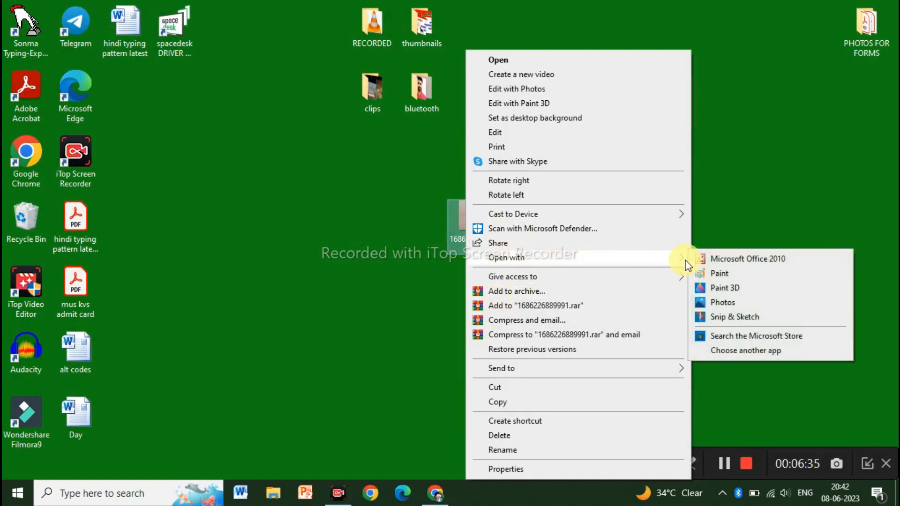
click(779, 259)
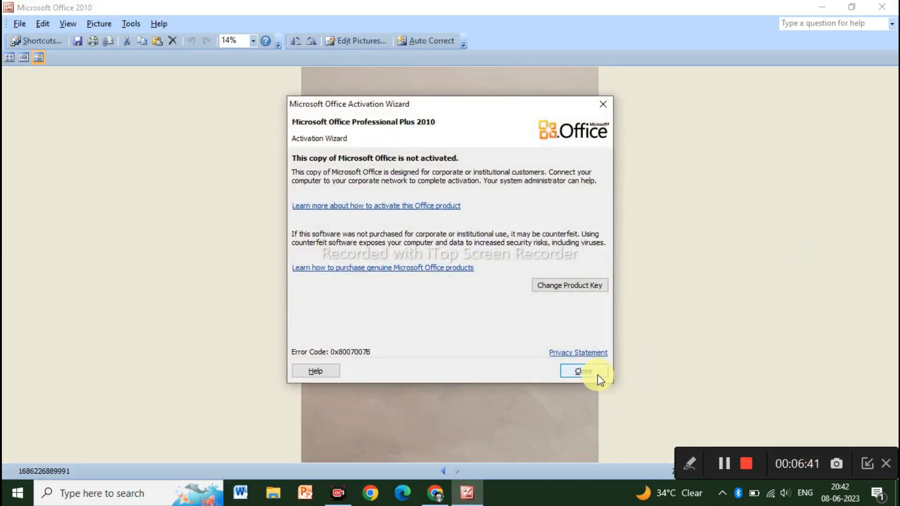
click(594, 375)
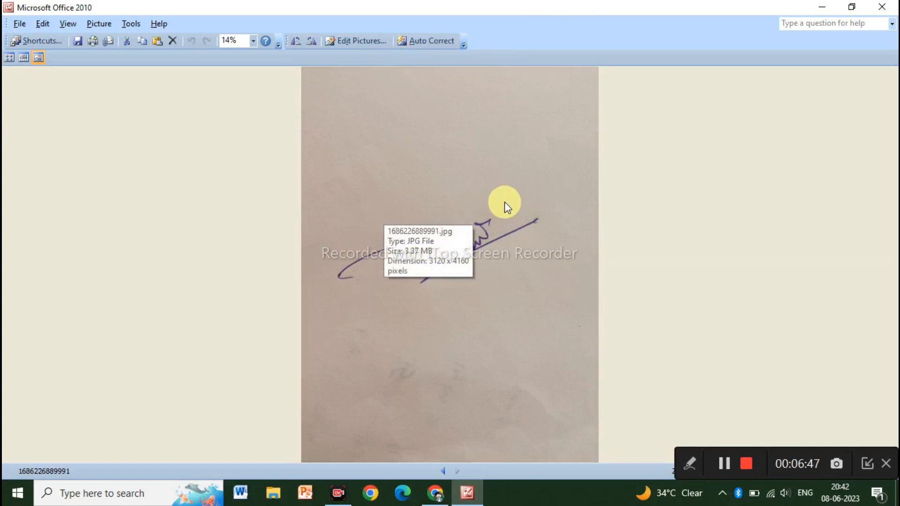
click(437, 43)
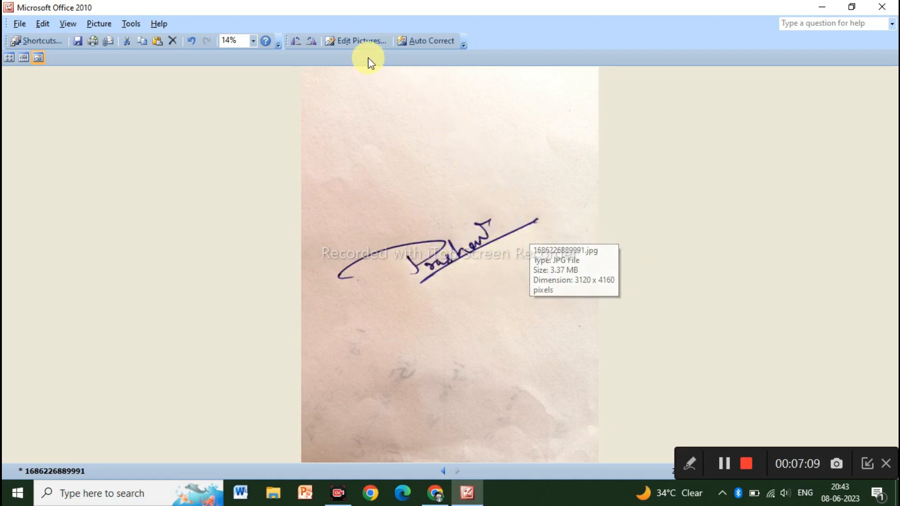
Crop the signature image closely around the handwriting, trimming about 353 px left, 704 px right, 1483 px top and 1680 px bottom
click(379, 43)
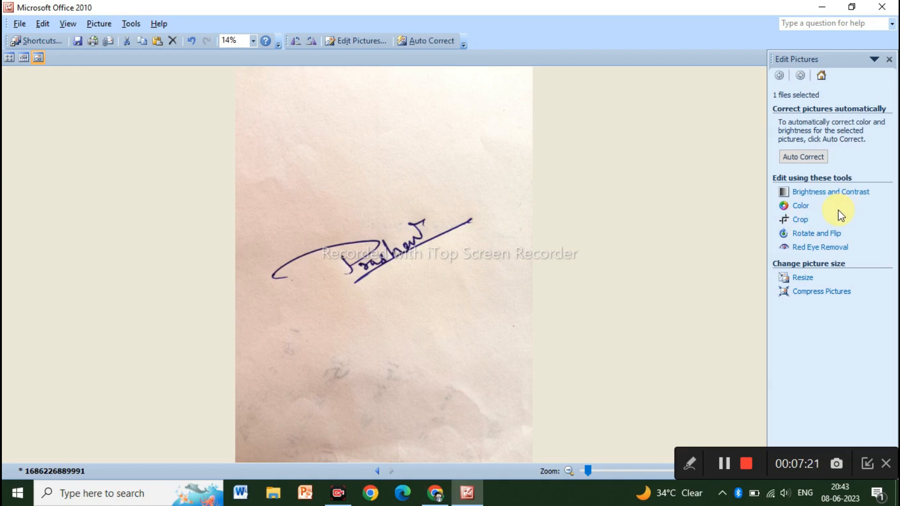
click(804, 220)
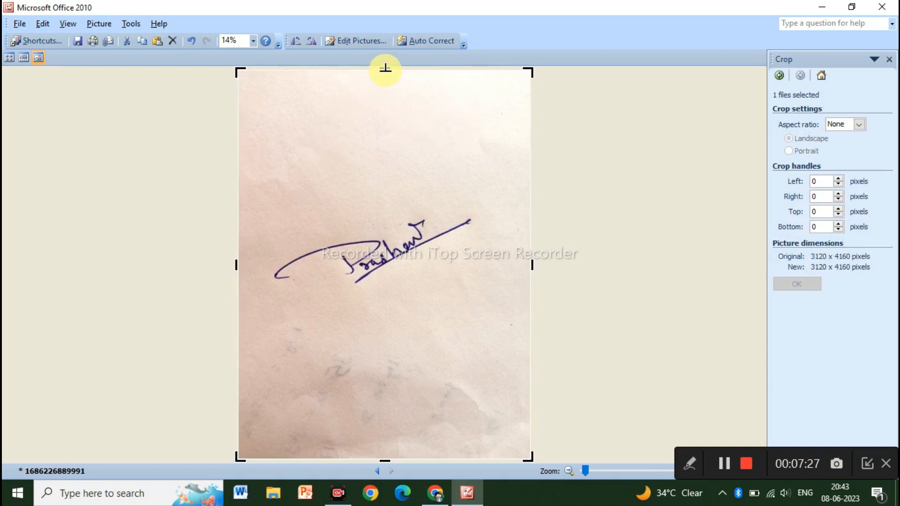
drag(383, 67, 369, 206)
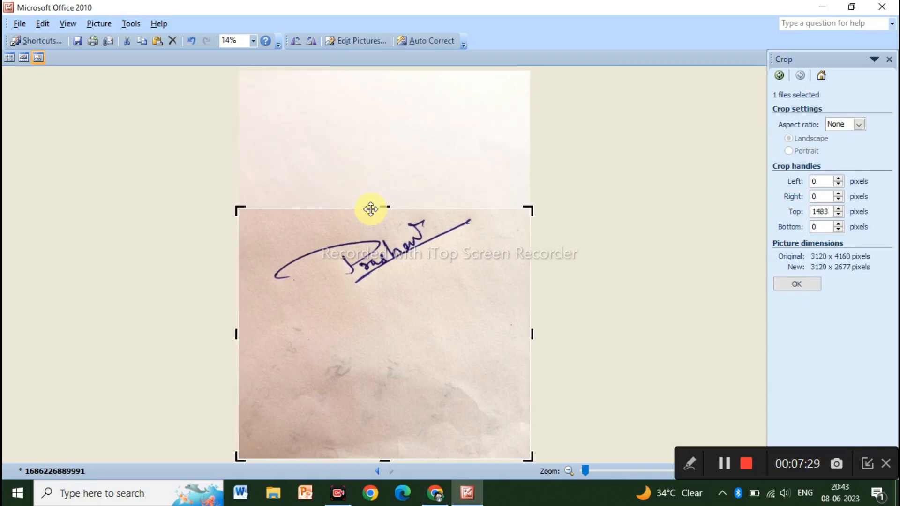
drag(234, 335, 265, 334)
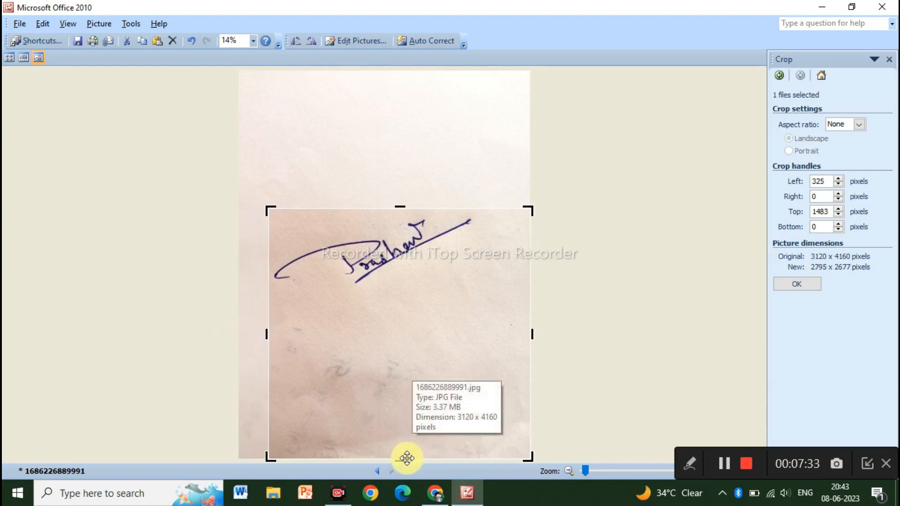
drag(399, 463, 373, 305)
drag(534, 254, 468, 246)
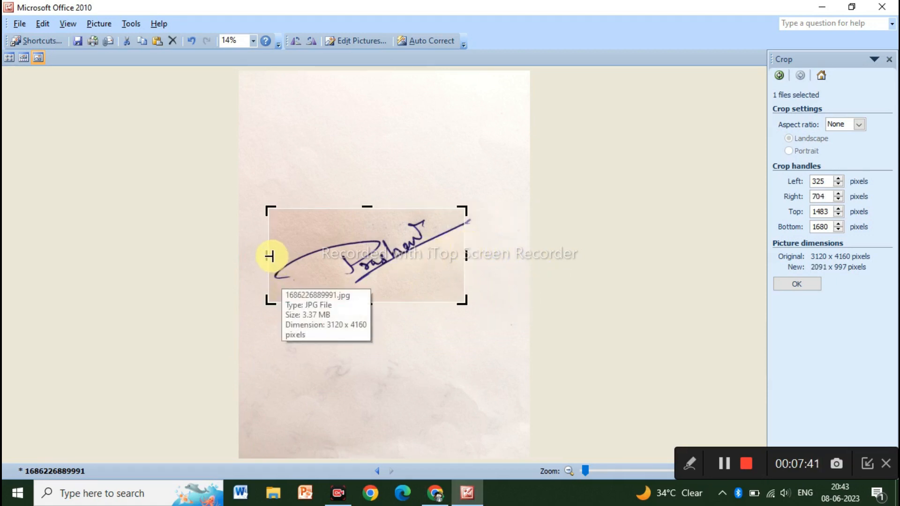
drag(267, 254, 267, 255)
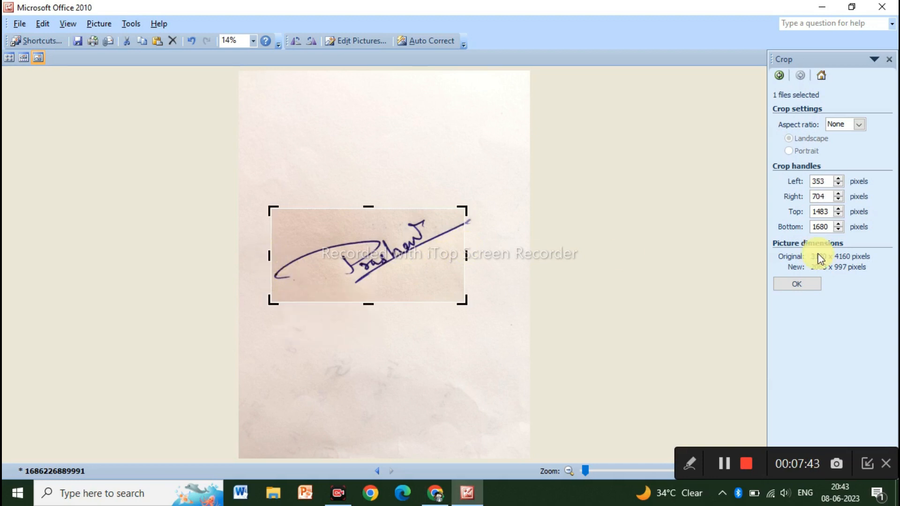
click(783, 282)
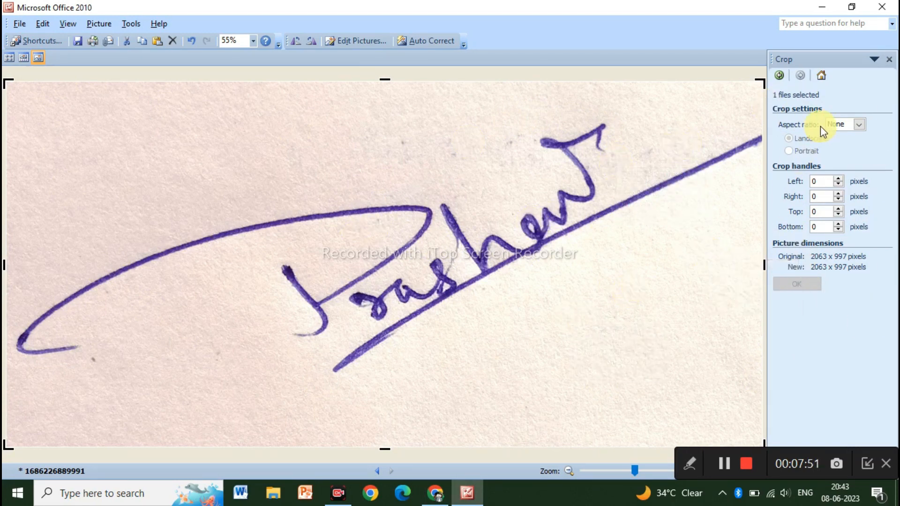
Compare the compression options for the cropped signature, compress it for Web pages, then close the editor and save the changes
click(823, 78)
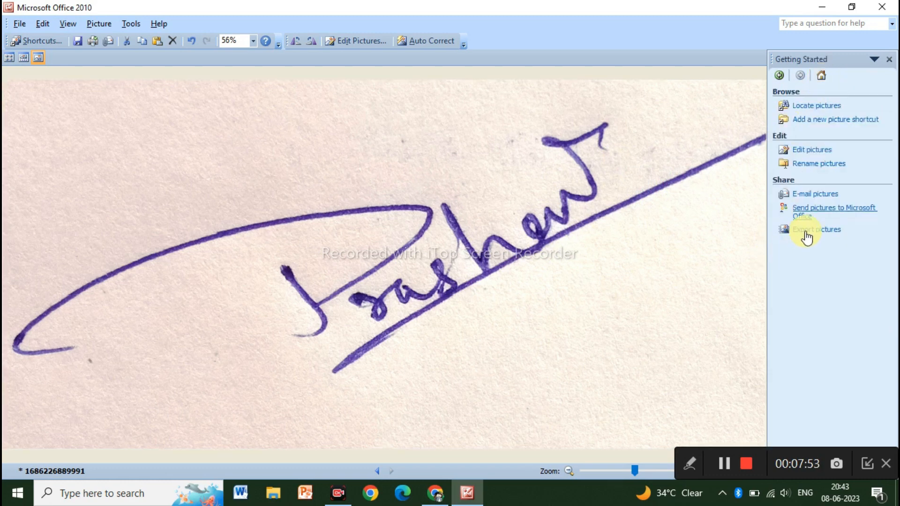
click(818, 150)
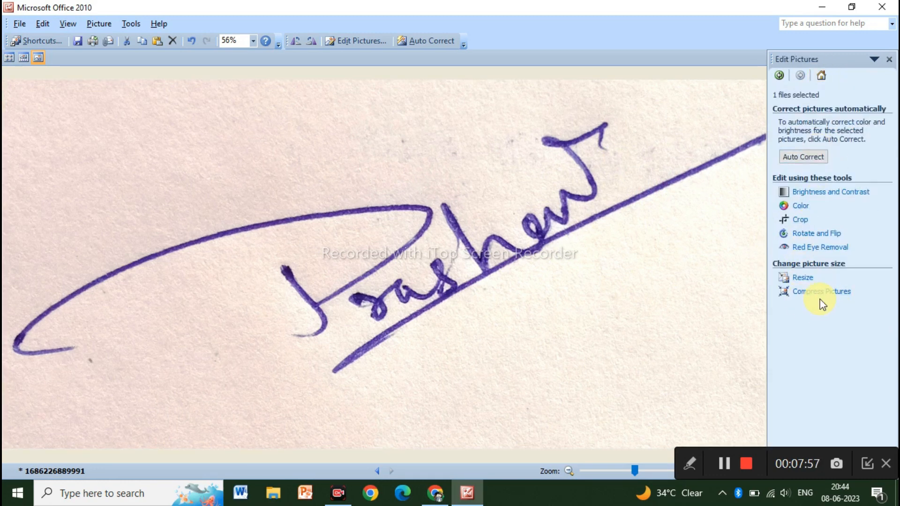
click(838, 295)
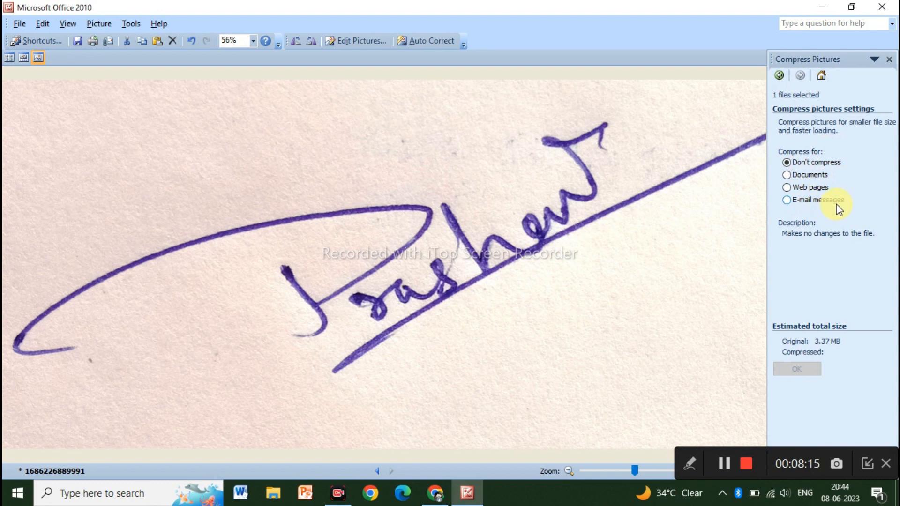
click(787, 176)
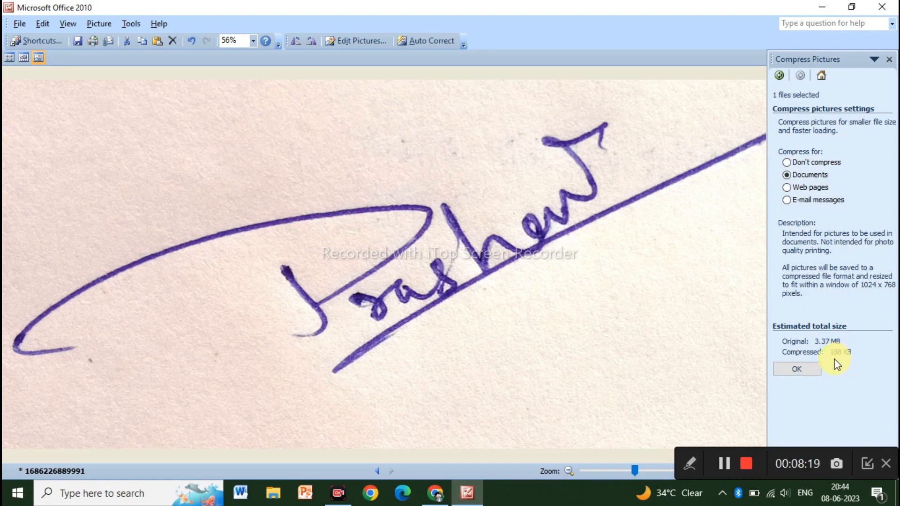
click(787, 188)
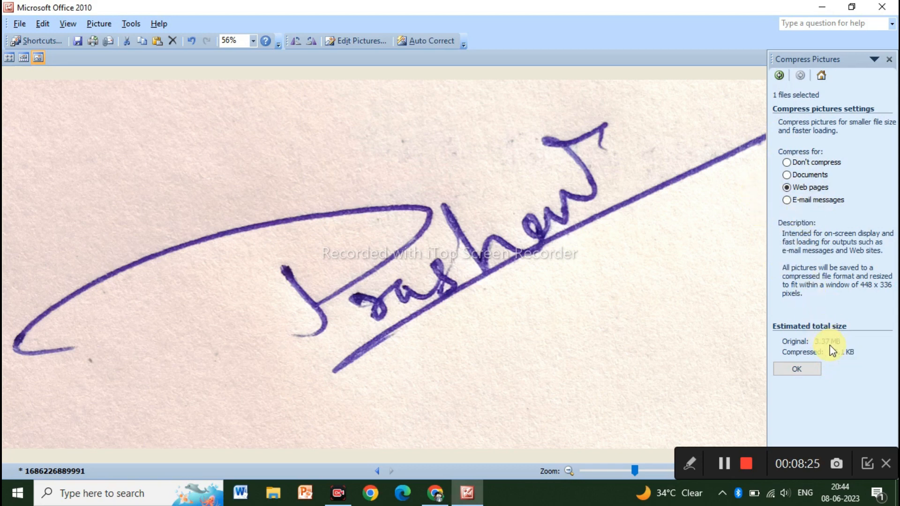
click(785, 200)
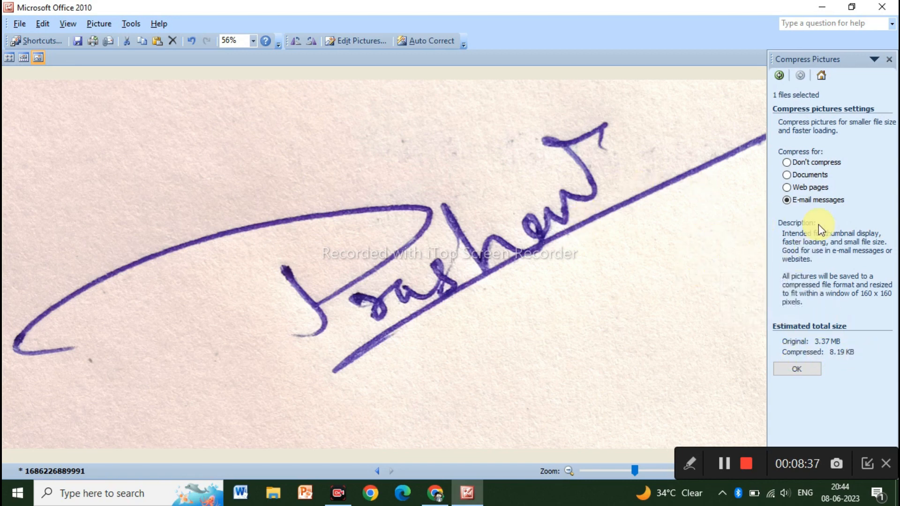
click(785, 187)
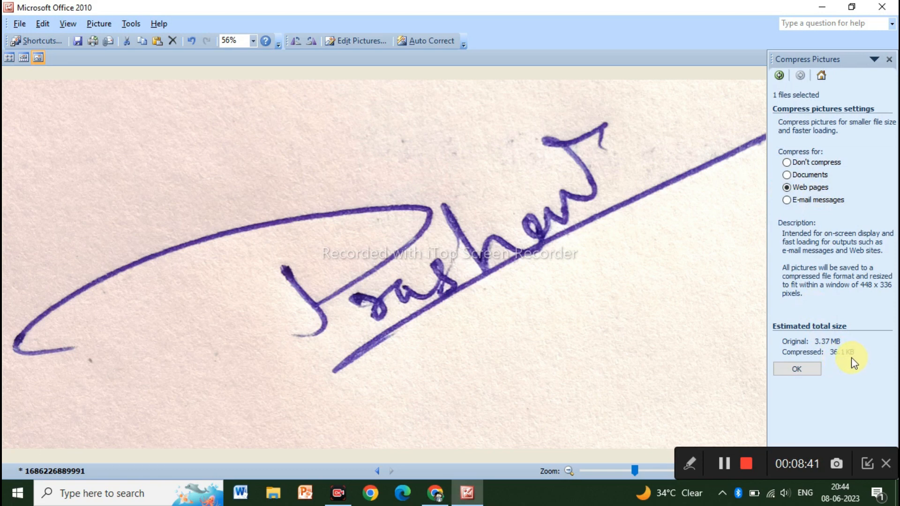
click(809, 372)
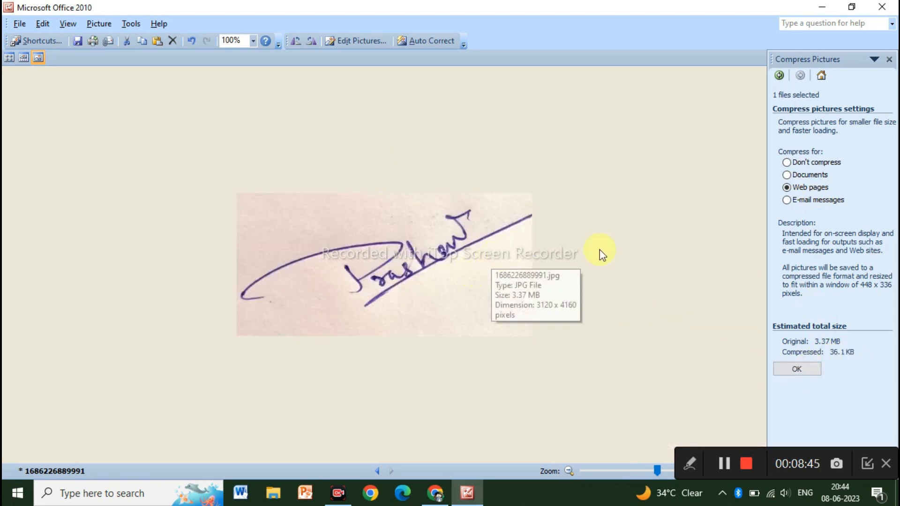
click(881, 6)
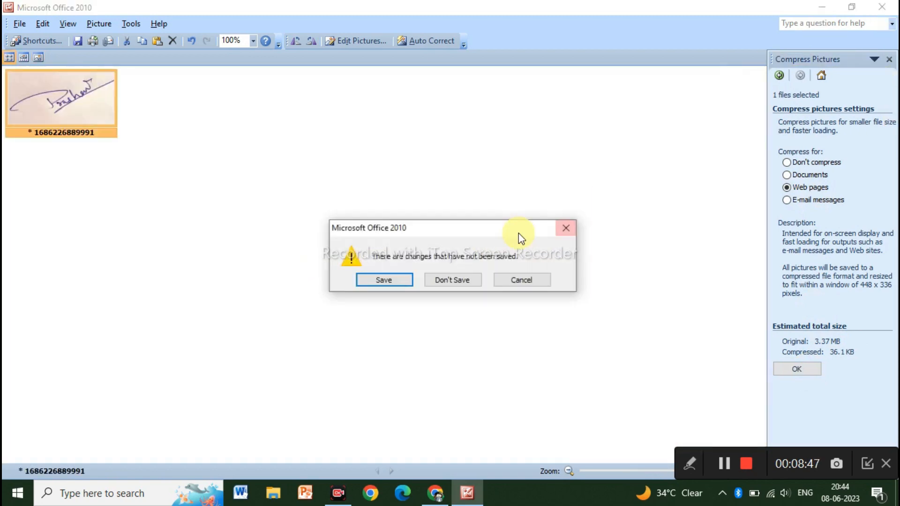
click(396, 278)
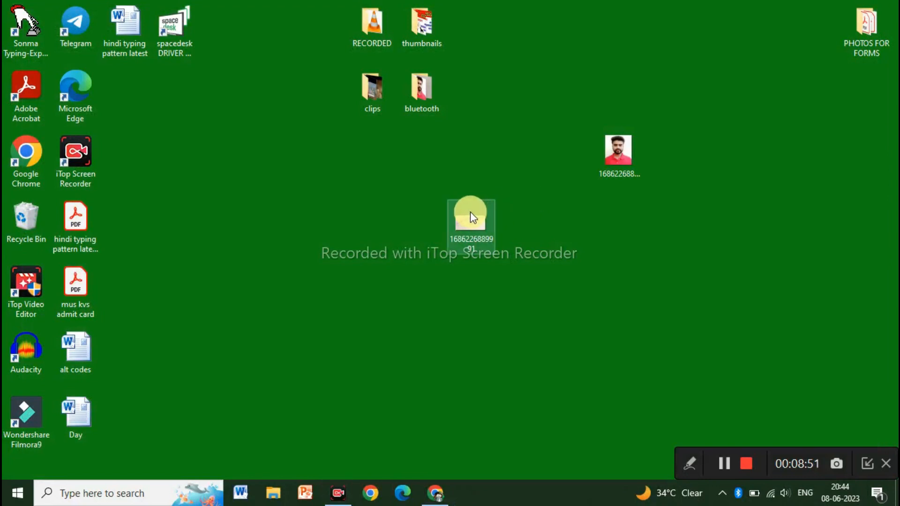
Check the compressed signature's file size in its properties, then view the image in Photos and close it
right_click(471, 212)
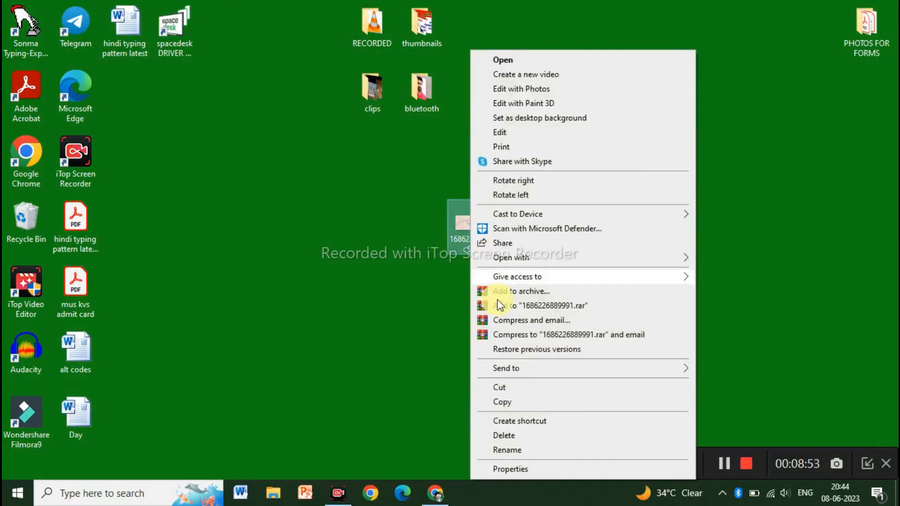
click(523, 469)
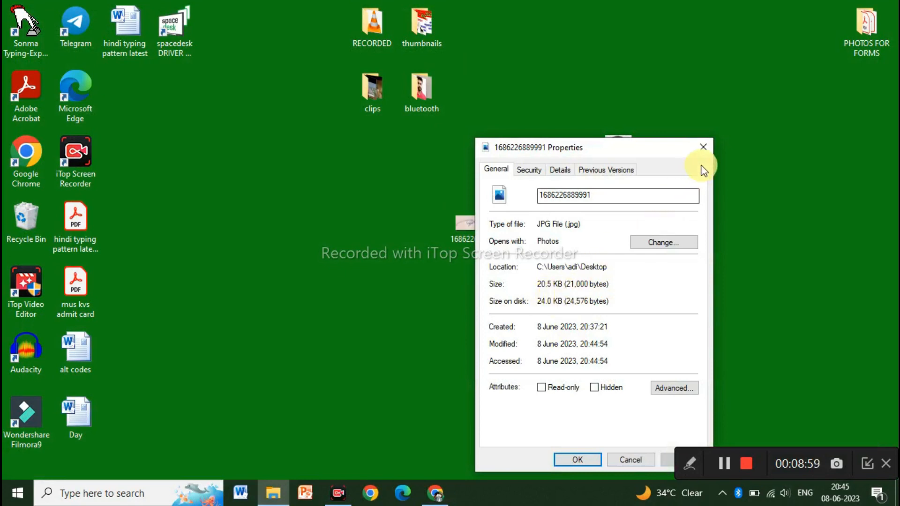
click(703, 146)
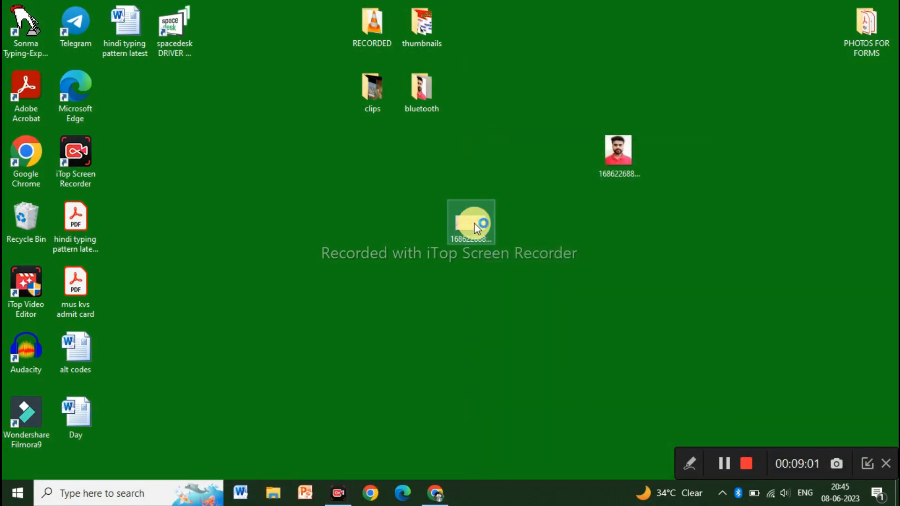
double_click(474, 224)
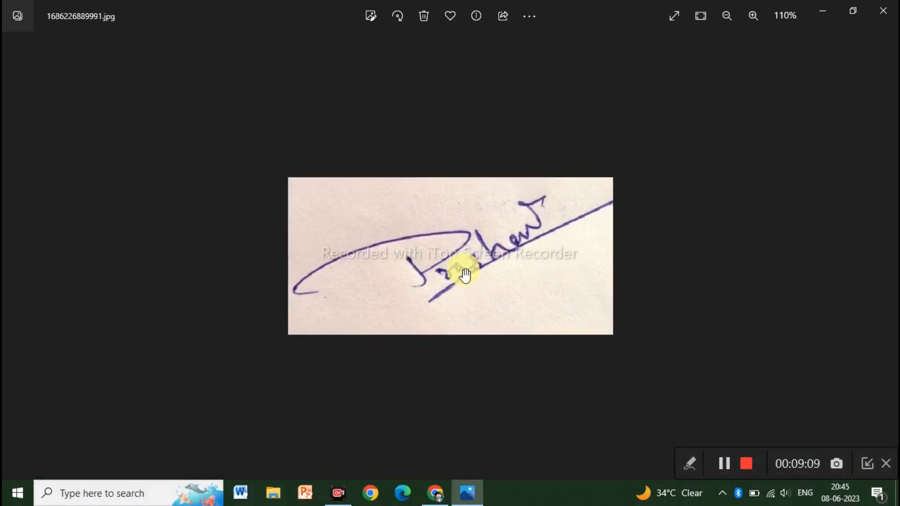
scroll(461, 277, down, 1)
click(883, 10)
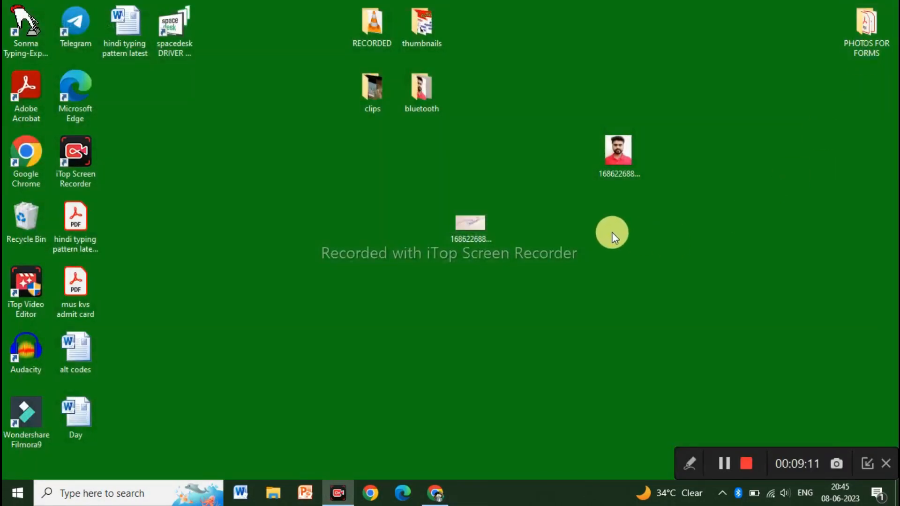
Reopen the signature image with Microsoft Office 2010 and dismiss the activation wizard
click(477, 221)
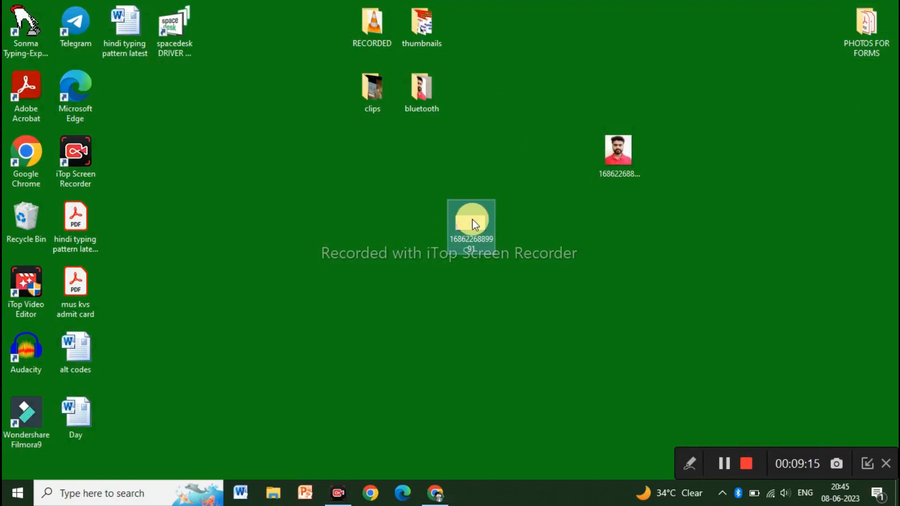
mouse_move(472, 222)
right_click(471, 218)
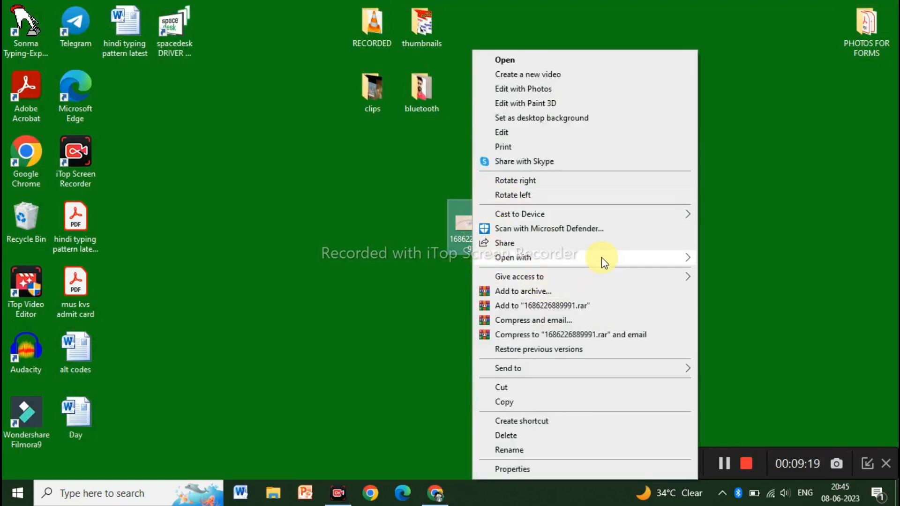
mouse_move(644, 257)
click(735, 257)
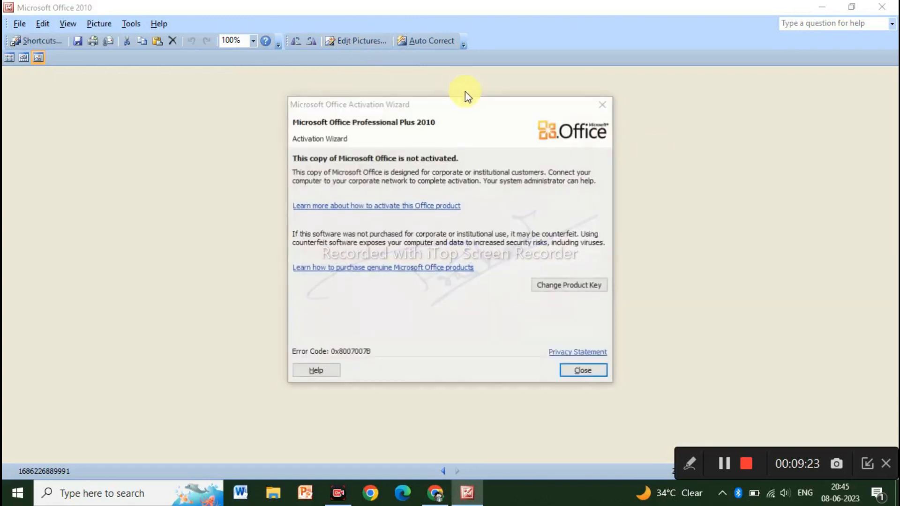
click(602, 103)
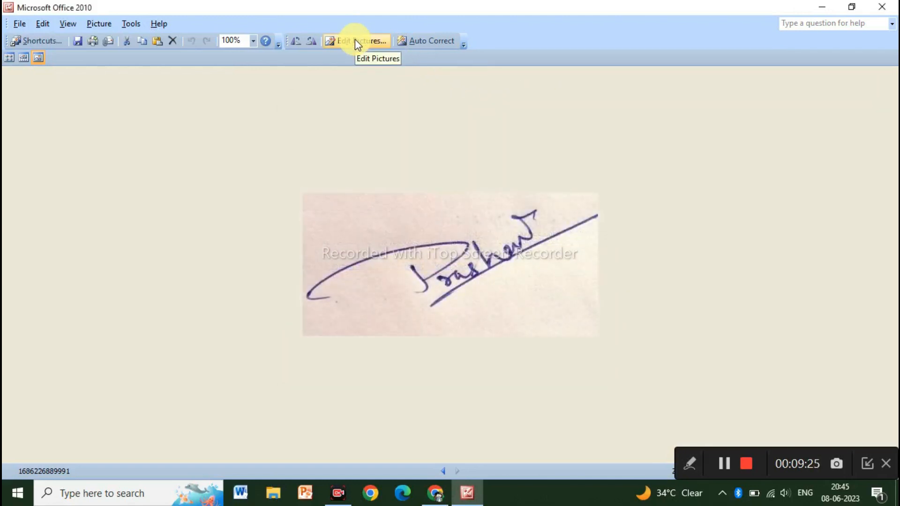
Compare the Web pages and E-mail messages estimates, compress the signature for E-mail messages, then close the editor and save the changes
click(355, 40)
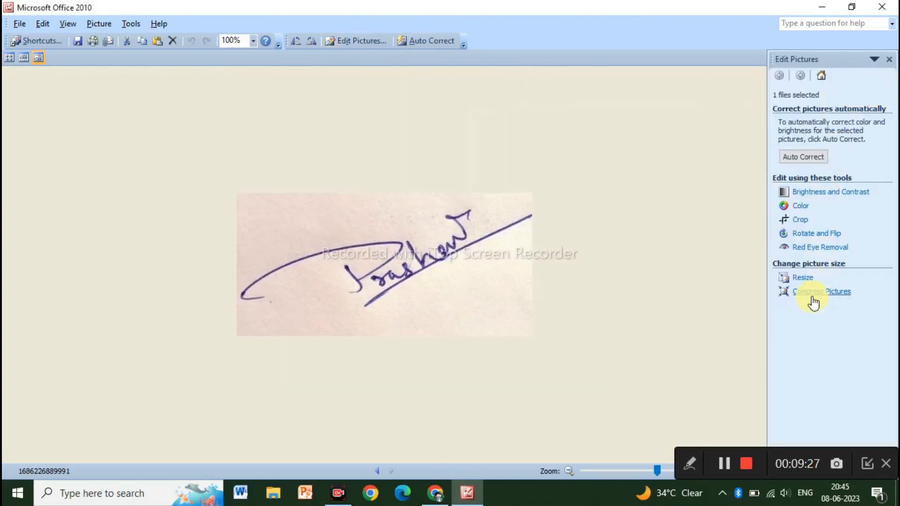
click(833, 292)
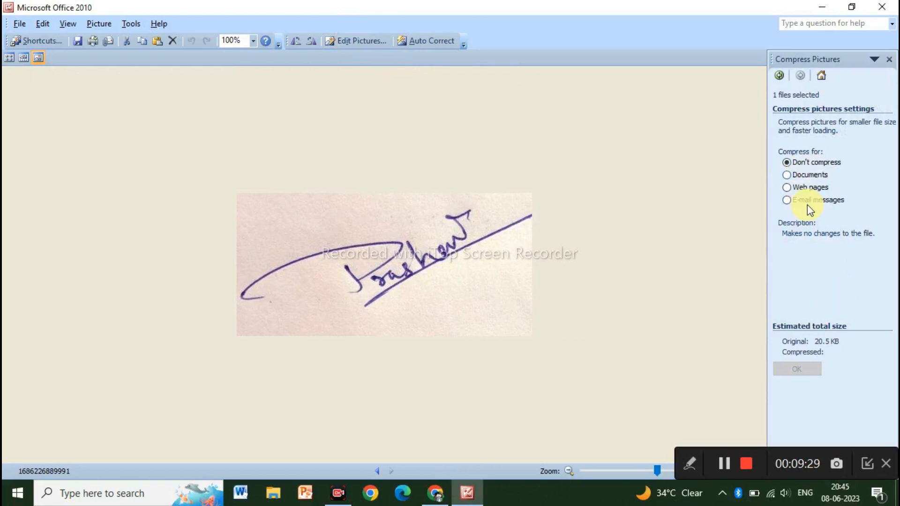
click(789, 202)
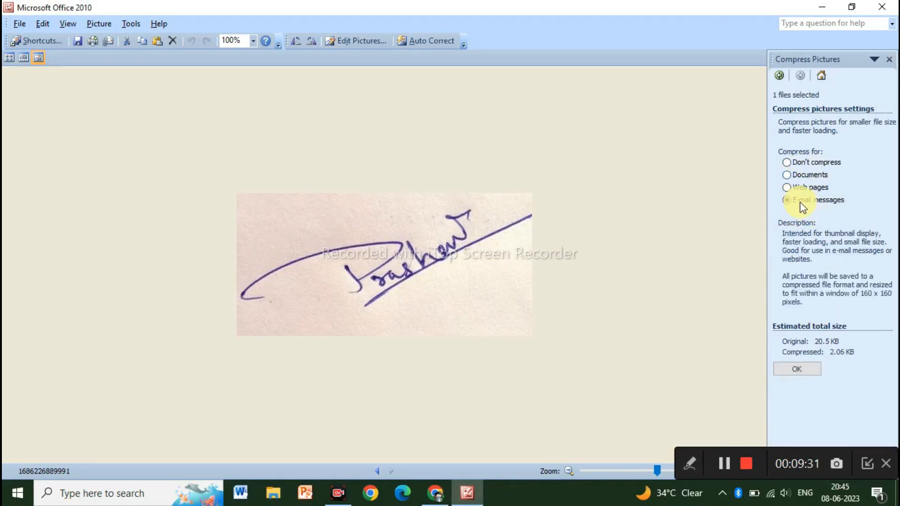
click(790, 188)
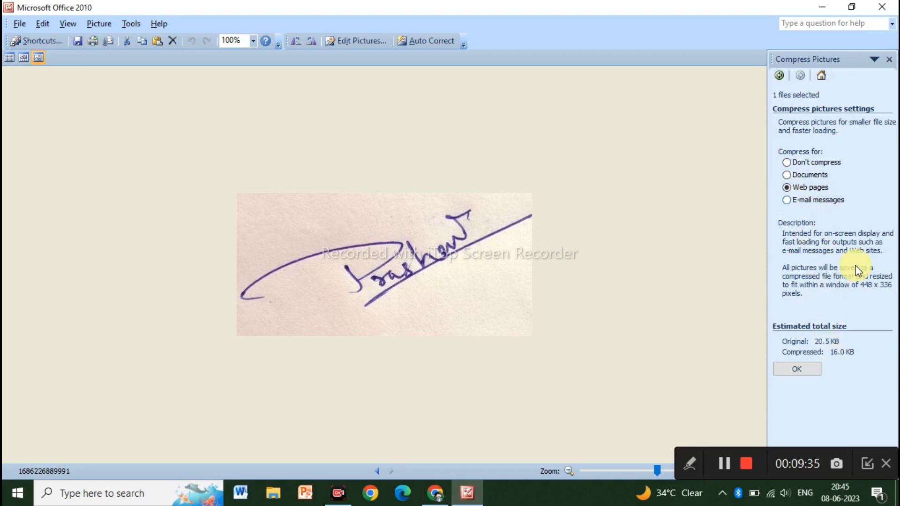
click(787, 201)
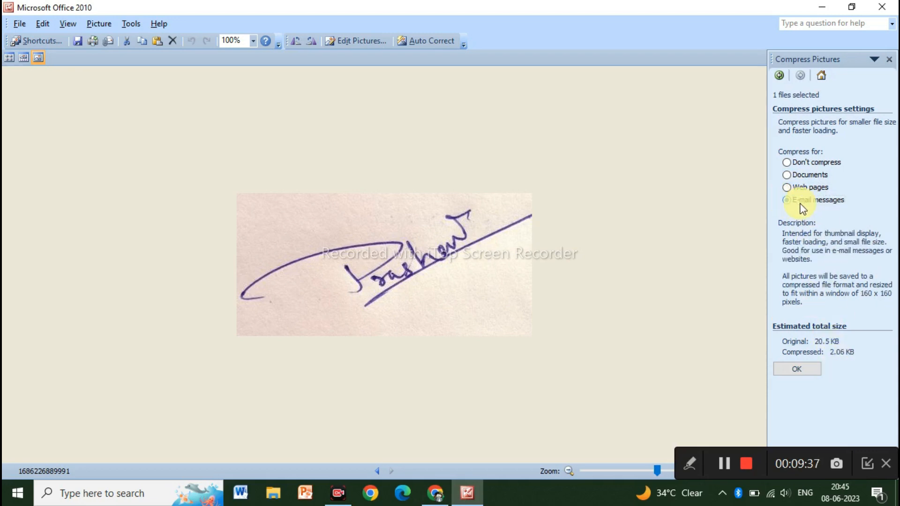
click(806, 369)
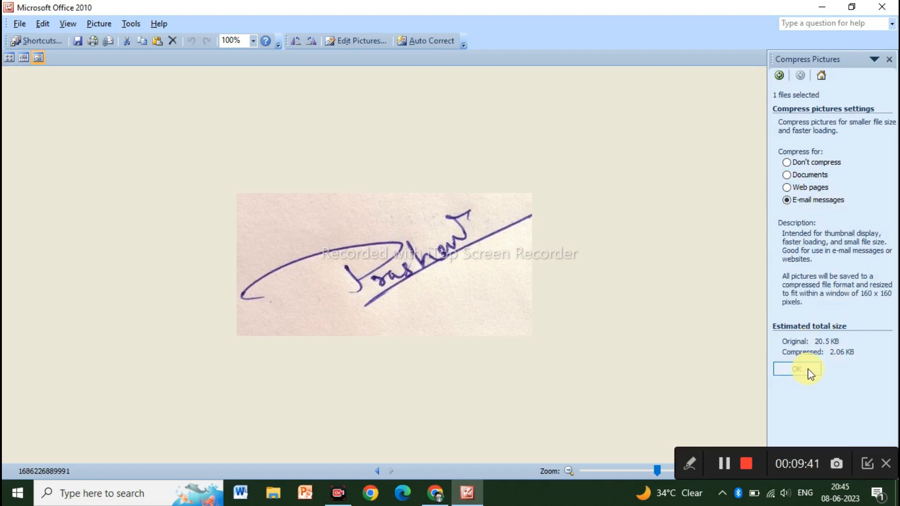
click(881, 7)
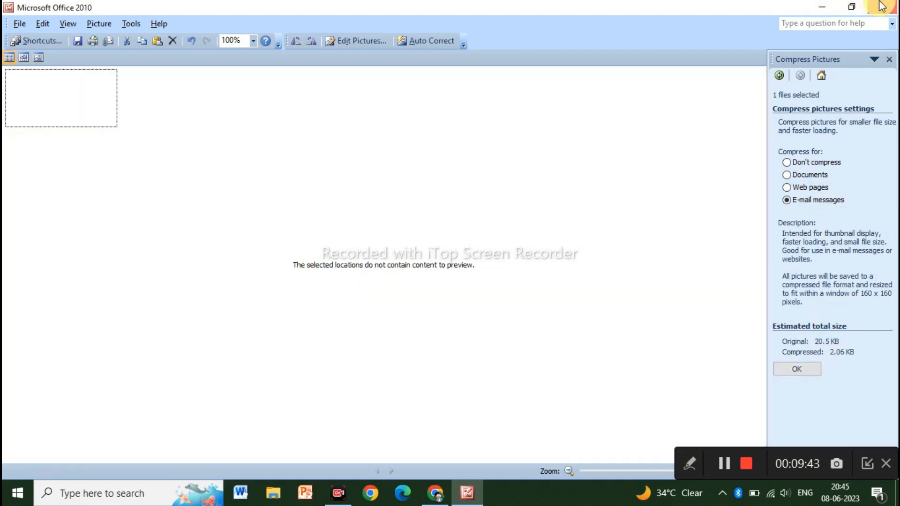
click(393, 279)
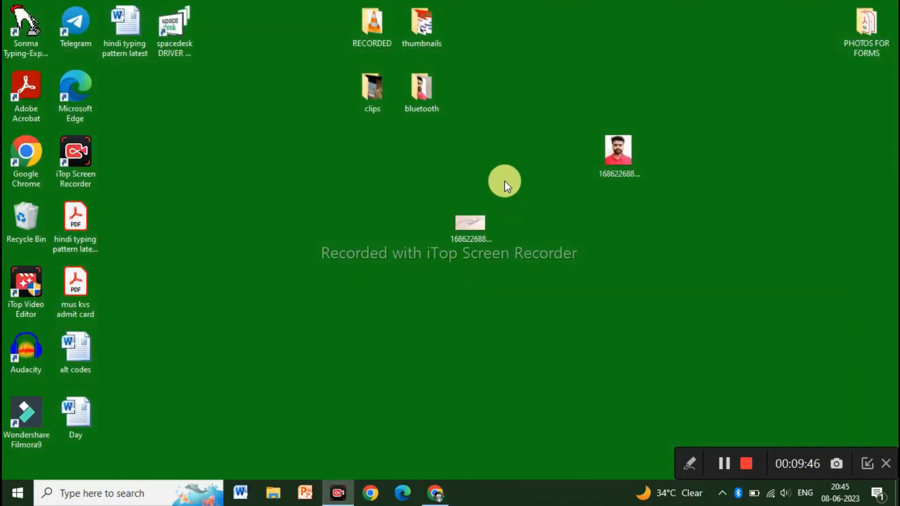
Inspect the recompressed signature in Photos, close the viewer, and place the signature file beside the portrait on the desktop
click(463, 237)
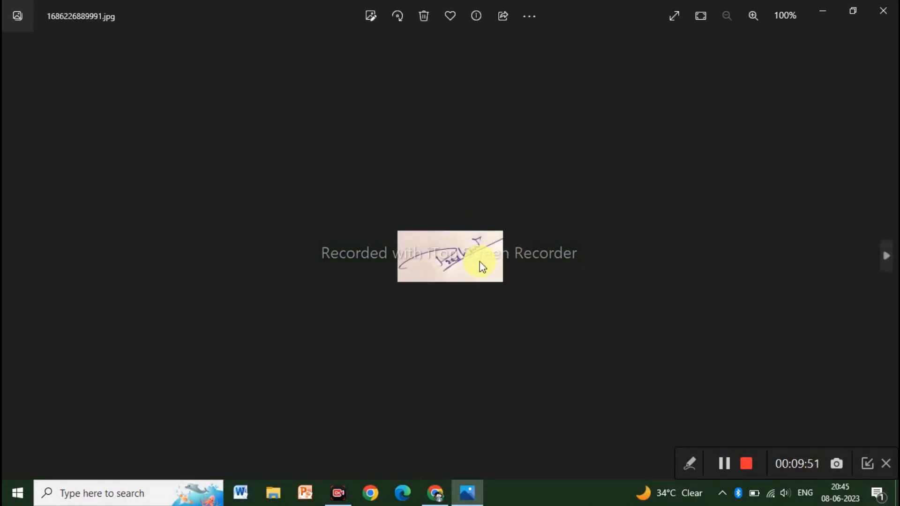
scroll(444, 266, up, 2)
scroll(444, 266, down, 2)
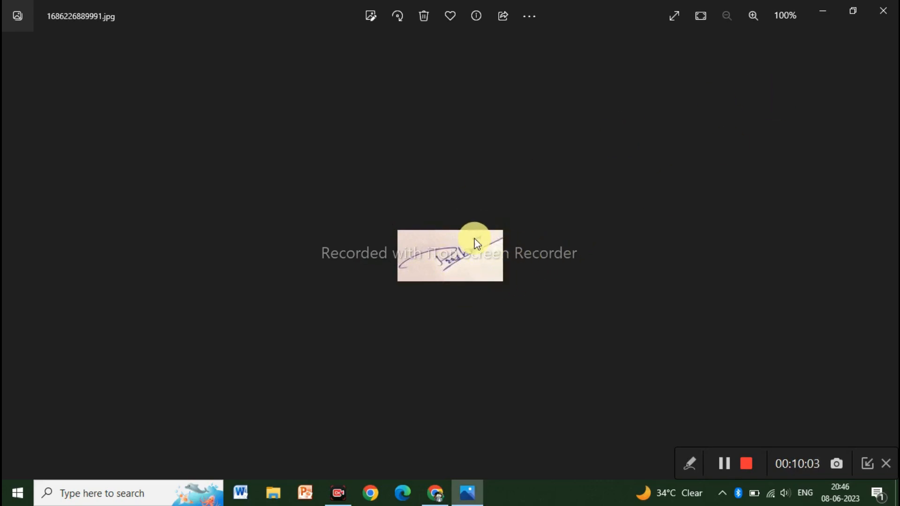
click(884, 16)
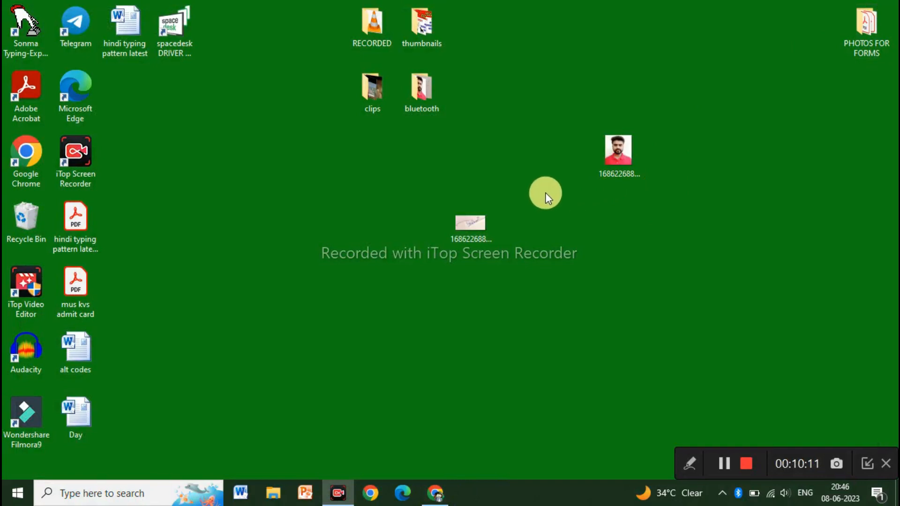
drag(465, 231, 543, 164)
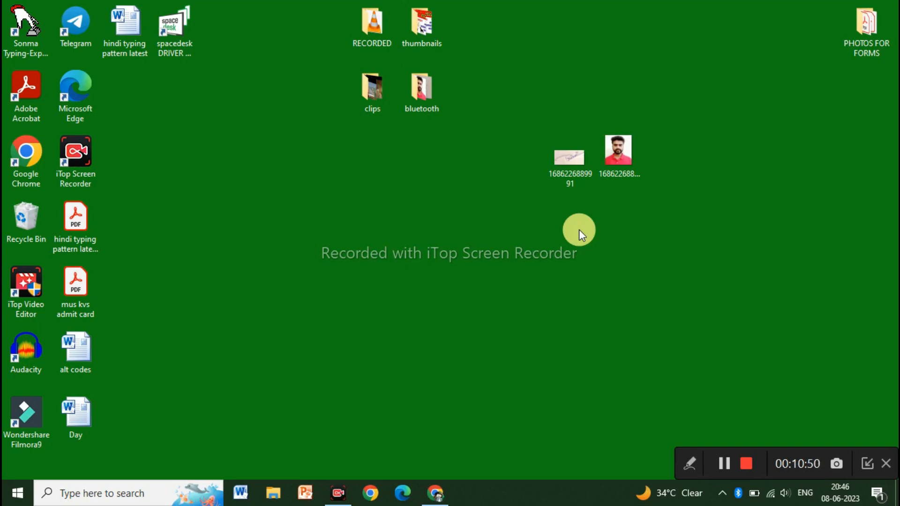
click(745, 464)
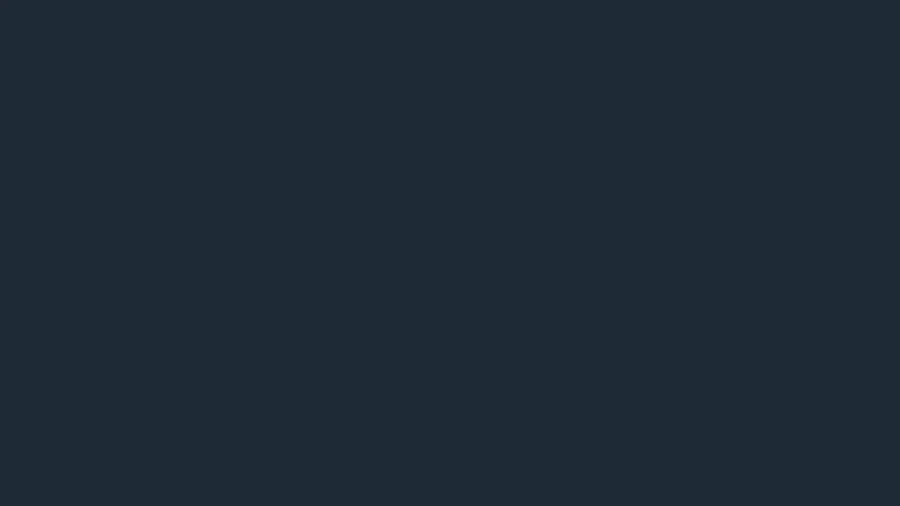